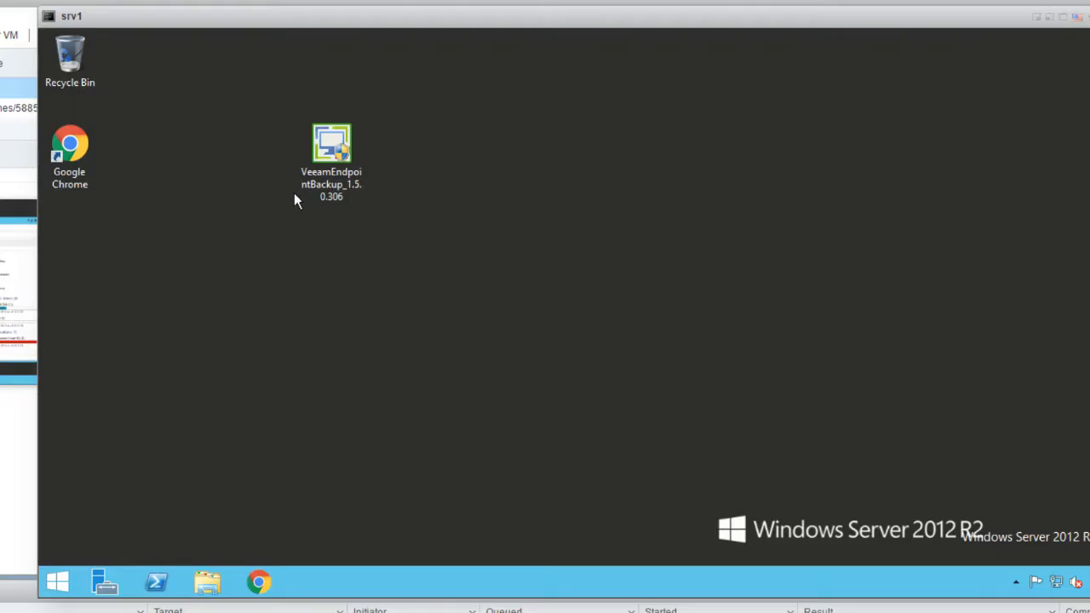
# Launch the VeeamEndpointBackup_1.5.0.306 installer from the desktop
pyautogui.doubleClick(309, 157)
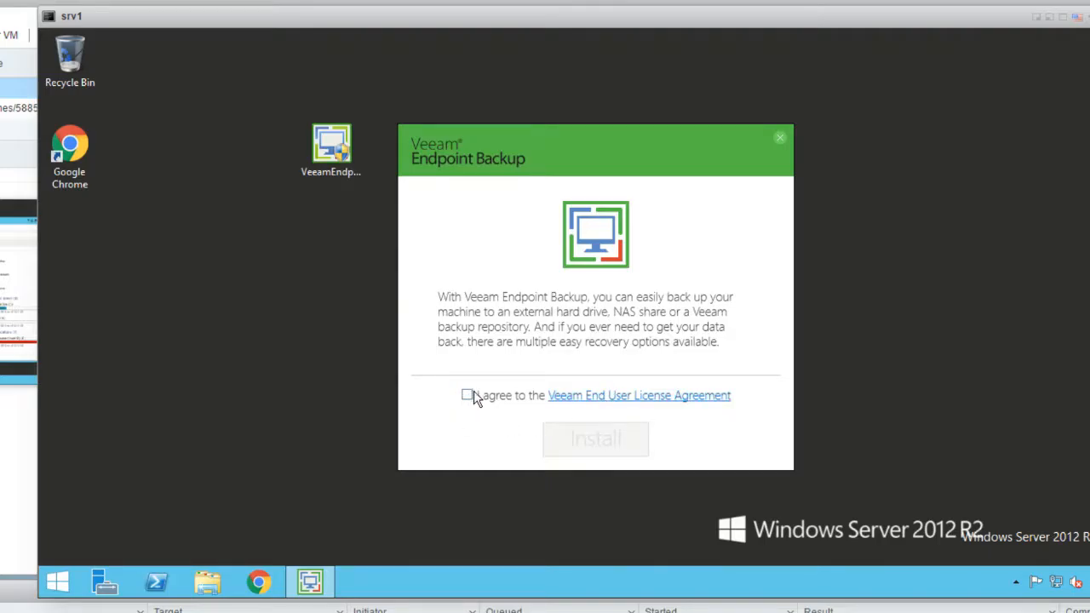
# Accept the Veeam End User License Agreement and start the installation
pyautogui.click(468, 396)
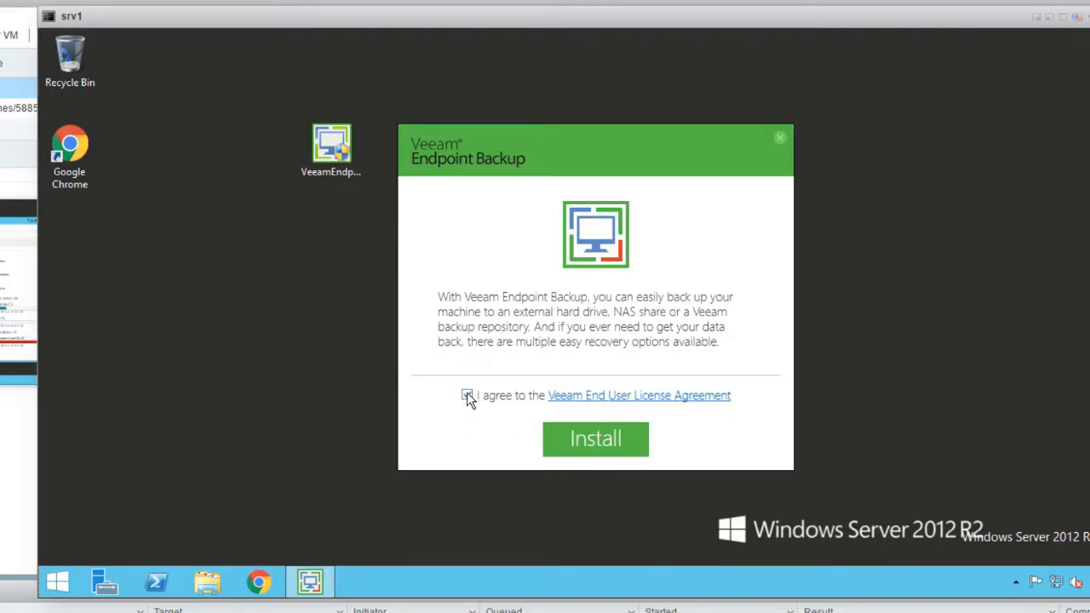
pyautogui.click(594, 444)
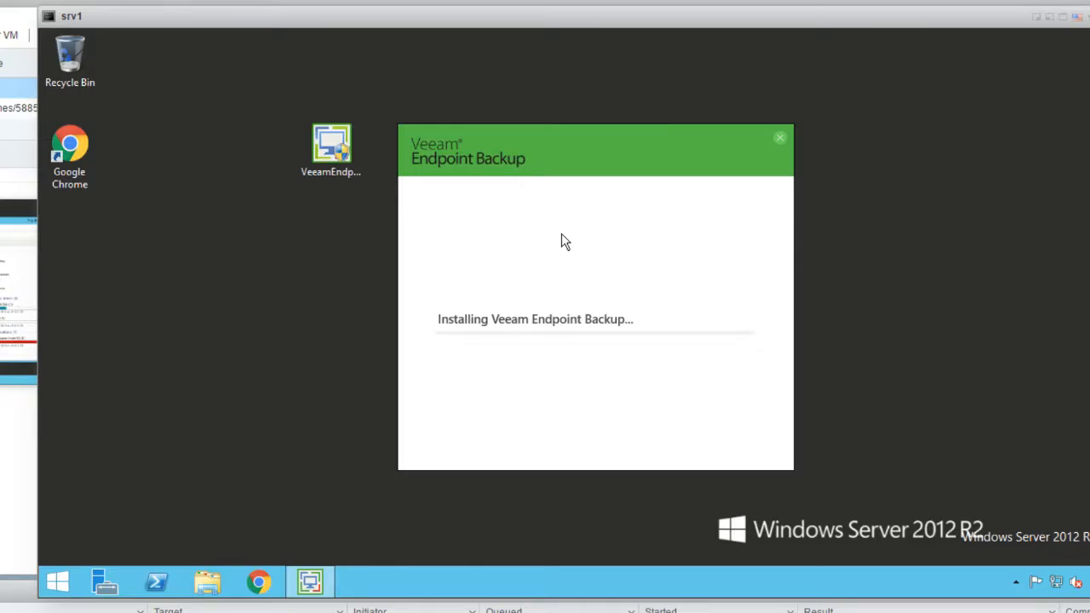
pyautogui.moveTo(493, 142); pyautogui.dragTo(584, 76)
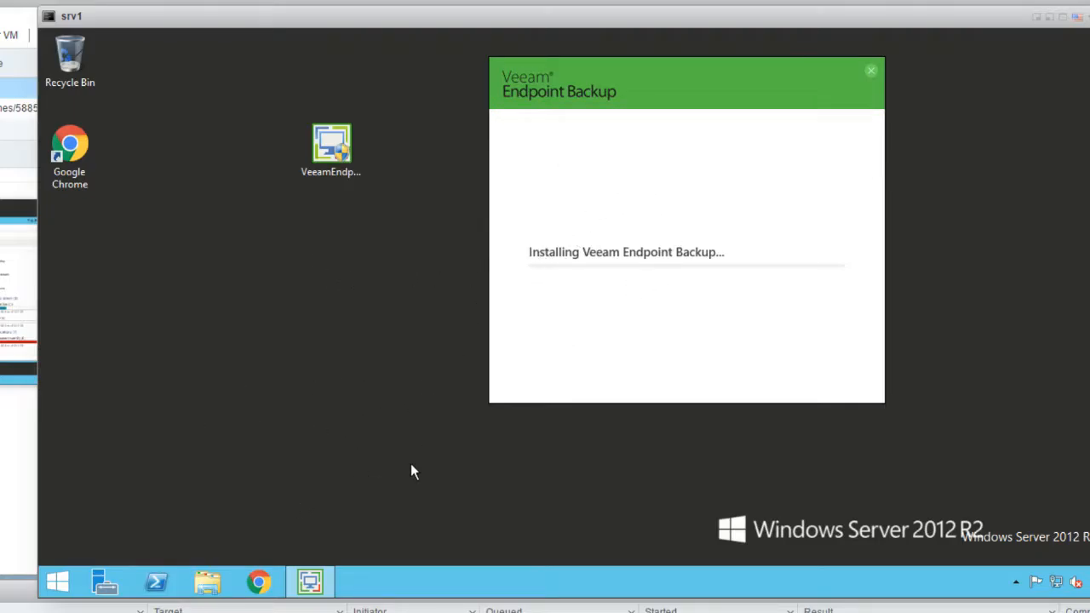
# Tidy the desktop and open File Explorer at This PC during installation
pyautogui.moveTo(344, 161); pyautogui.dragTo(271, 198)
pyautogui.click(264, 247)
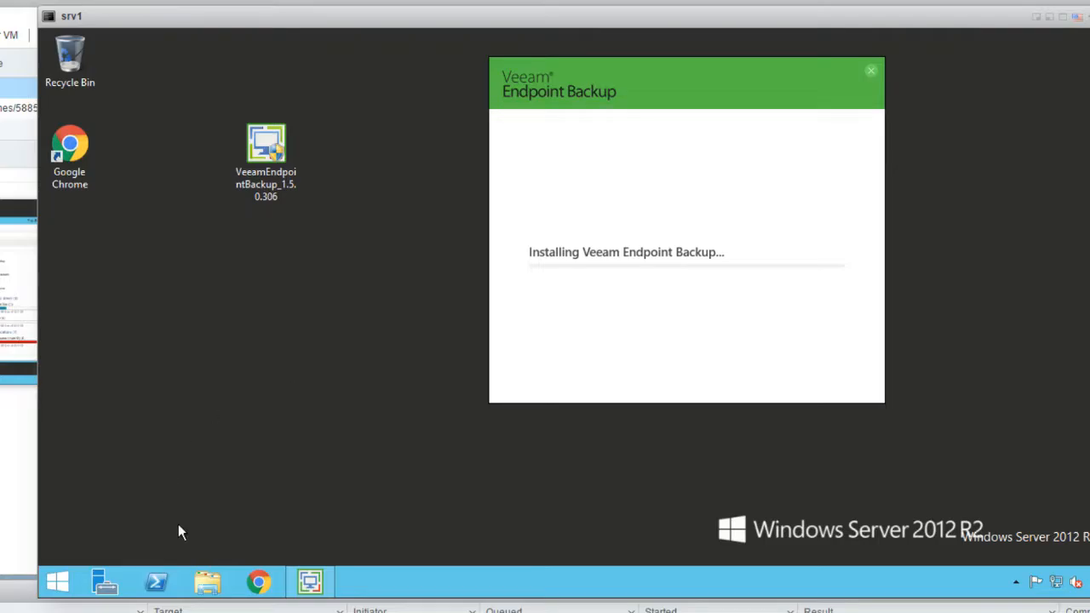
pyautogui.press('super+e')
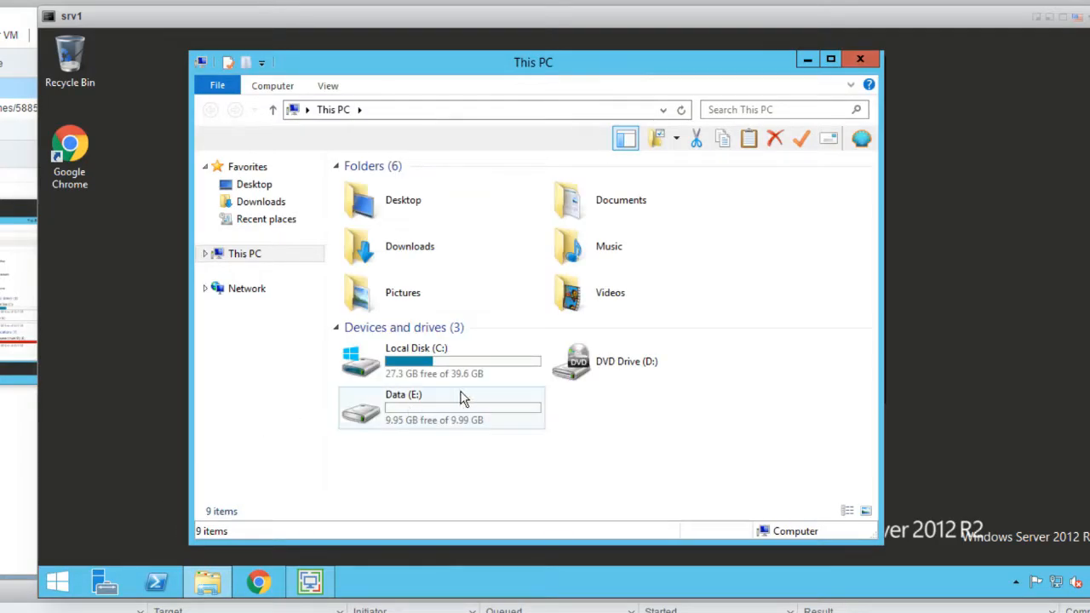
# Check Data (E:)\keepass for the two NewDatabase files, then close File Explorer
pyautogui.doubleClick(446, 417)
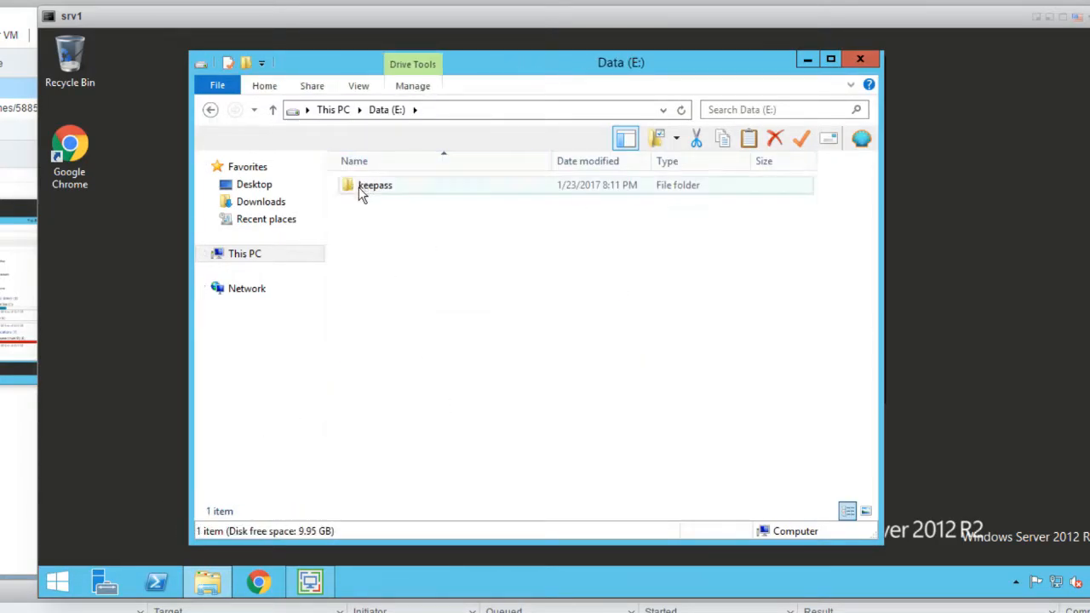
pyautogui.doubleClick(358, 186)
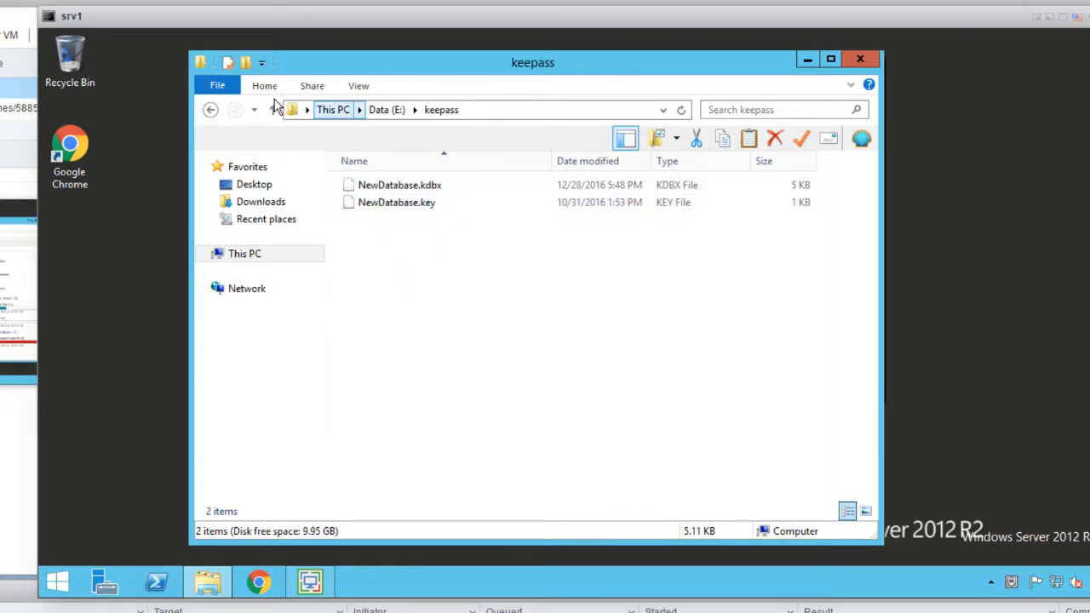
pyautogui.click(210, 111)
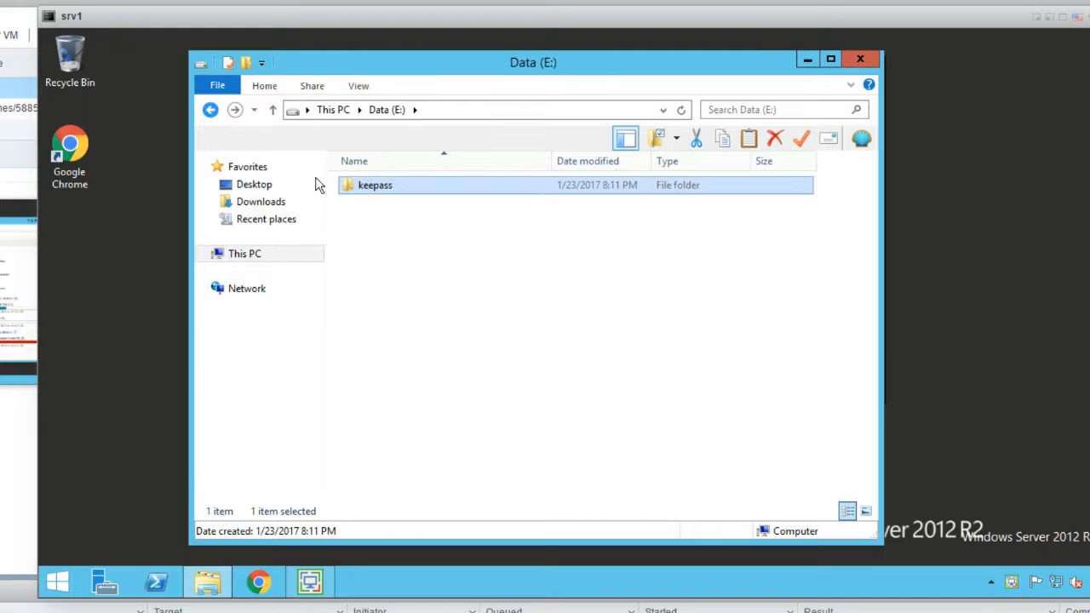
pyautogui.click(211, 111)
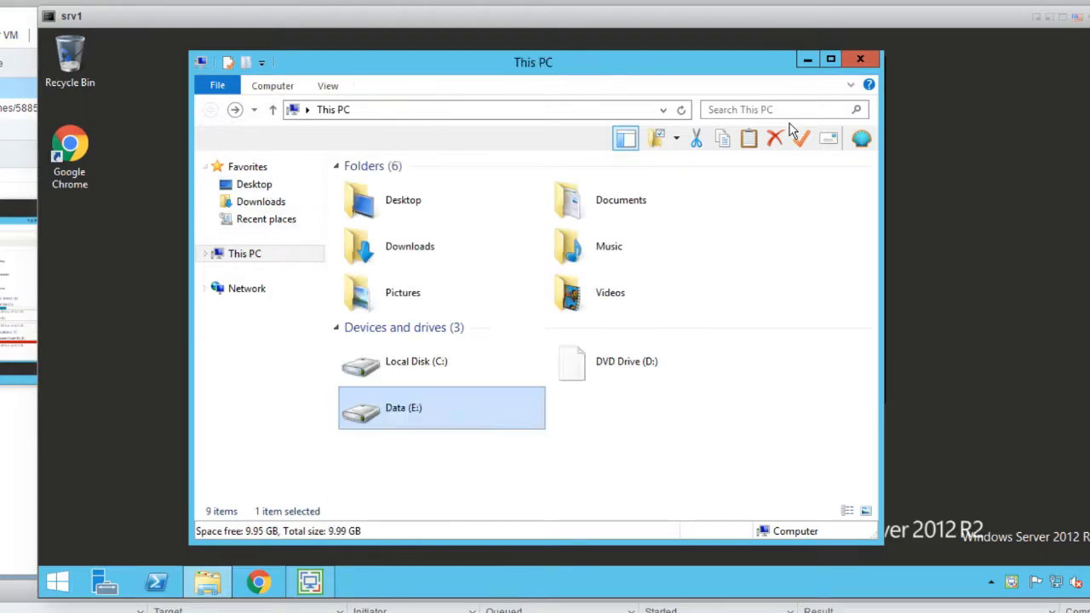
pyautogui.click(860, 59)
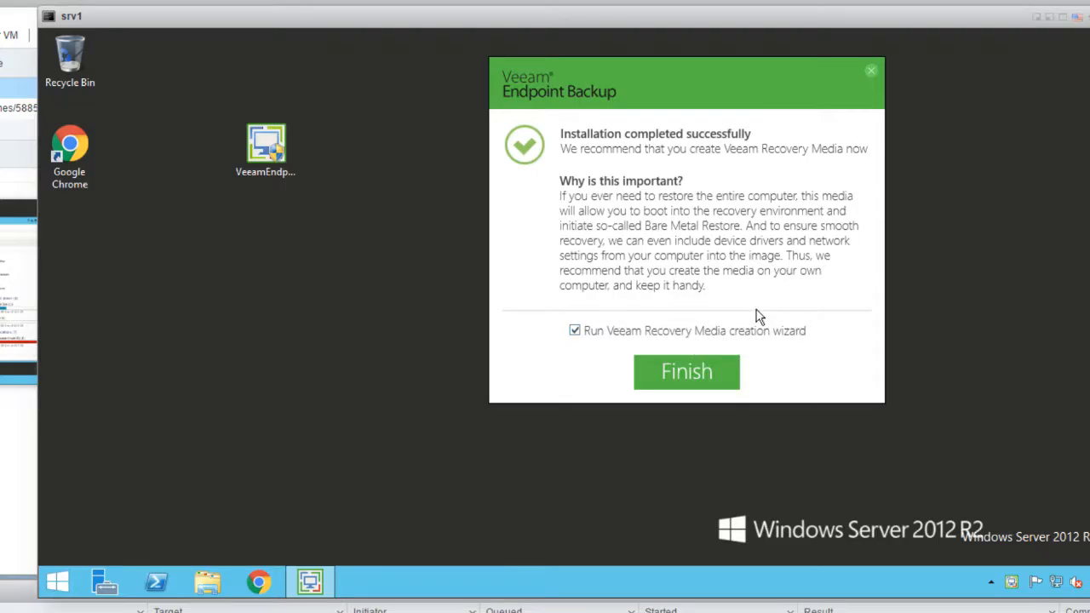
# Finish setup without the Recovery Media wizard and launch Veeam Endpoint Backup from Start
pyautogui.click(645, 335)
pyautogui.click(668, 376)
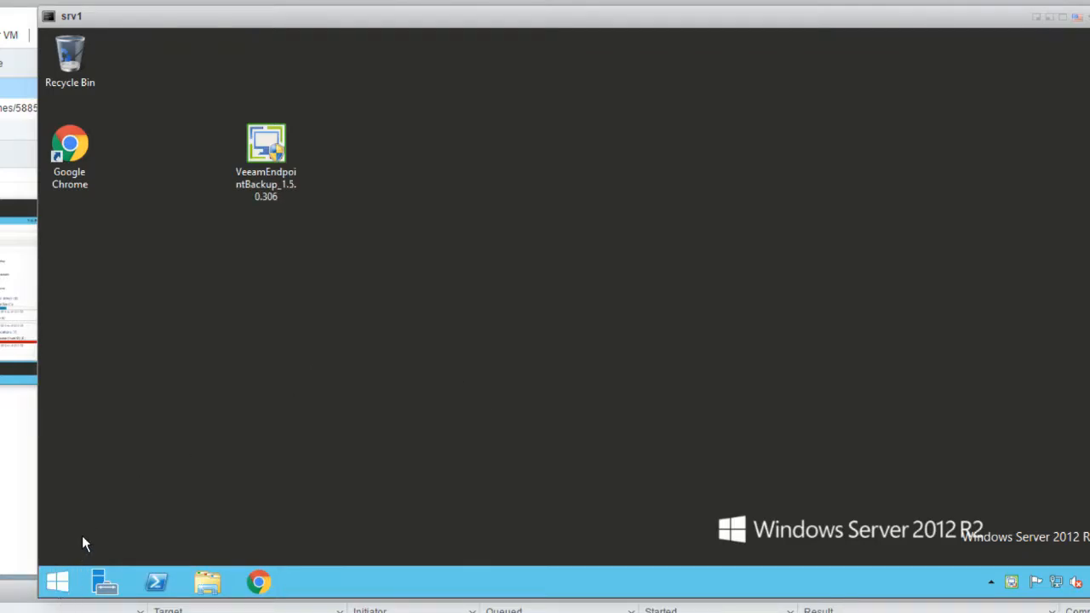
pyautogui.click(69, 580)
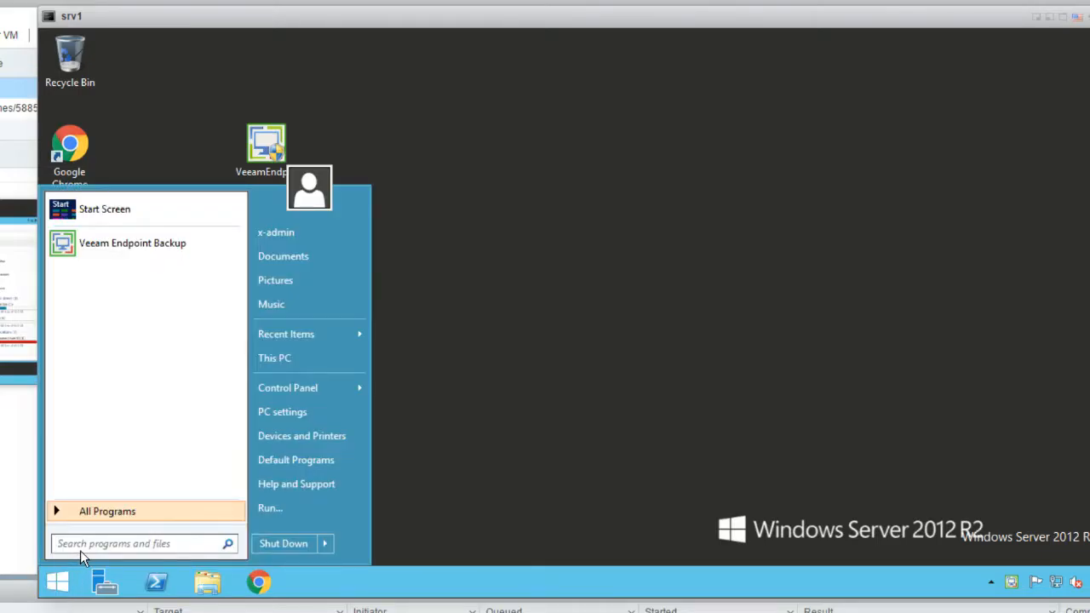
pyautogui.click(128, 245)
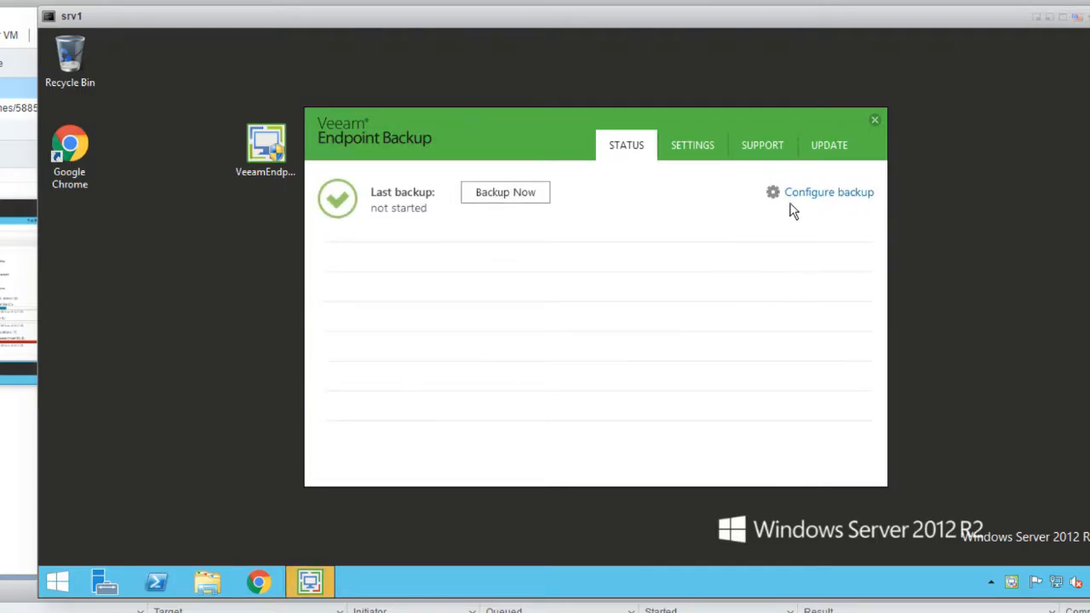
# Configure an entire-computer backup job with a shared network folder as destination
pyautogui.click(850, 194)
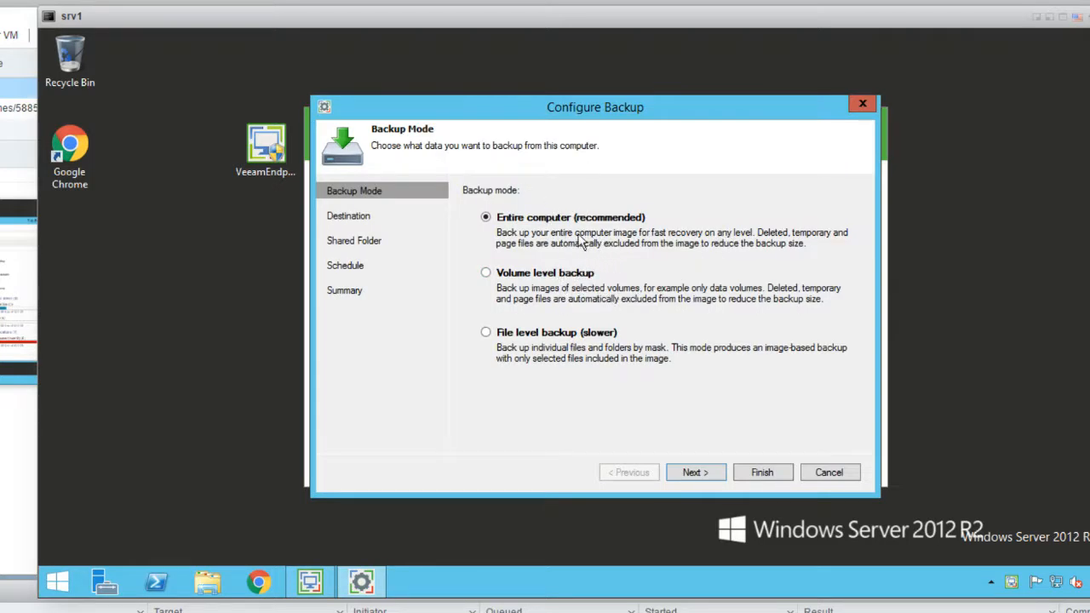
pyautogui.click(704, 480)
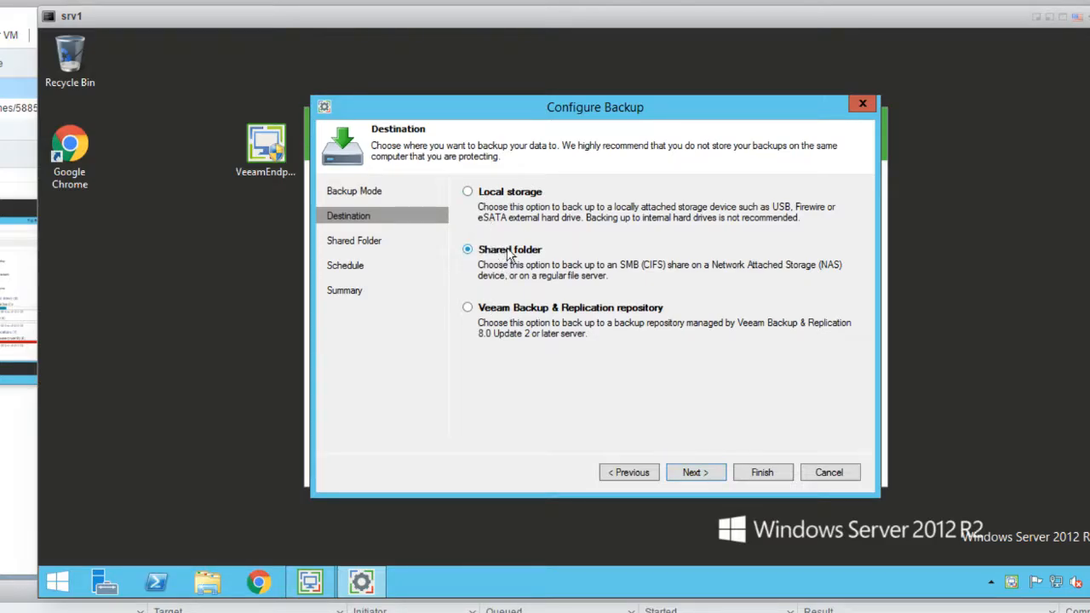
pyautogui.click(501, 196)
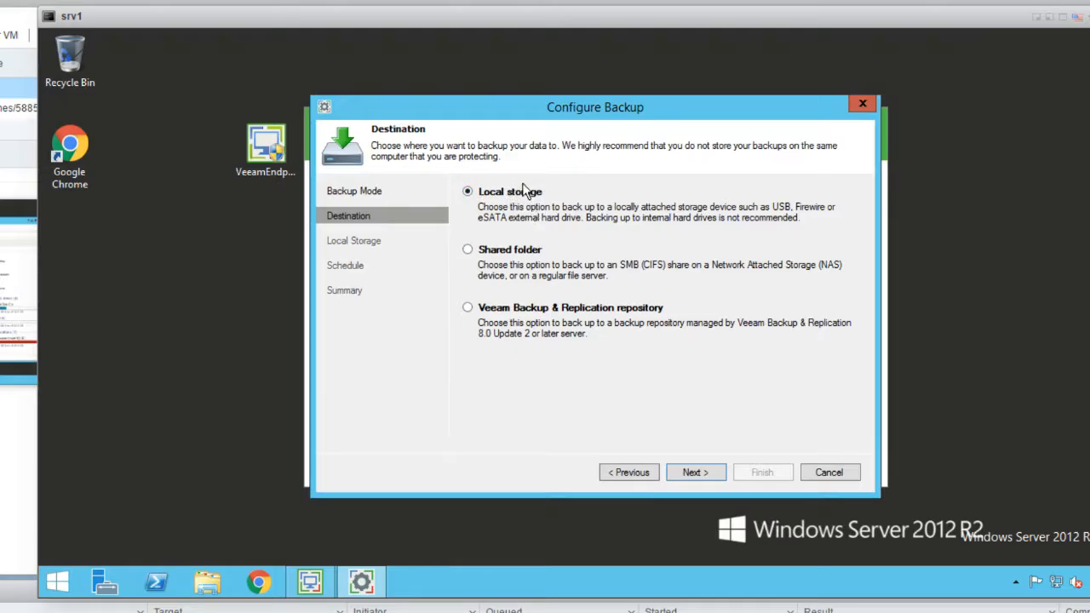
pyautogui.click(497, 257)
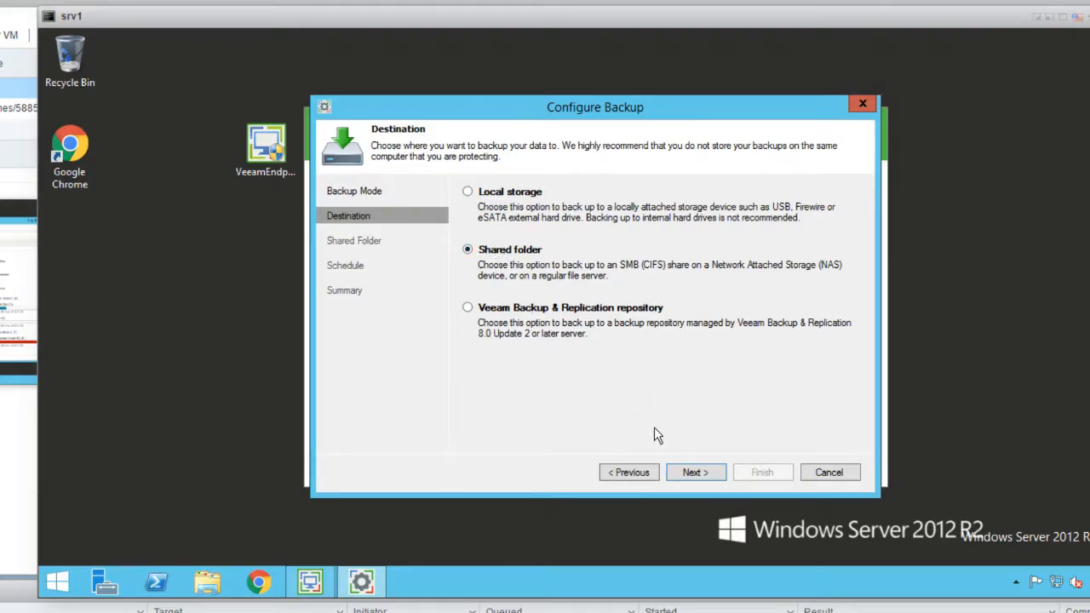
pyautogui.click(692, 470)
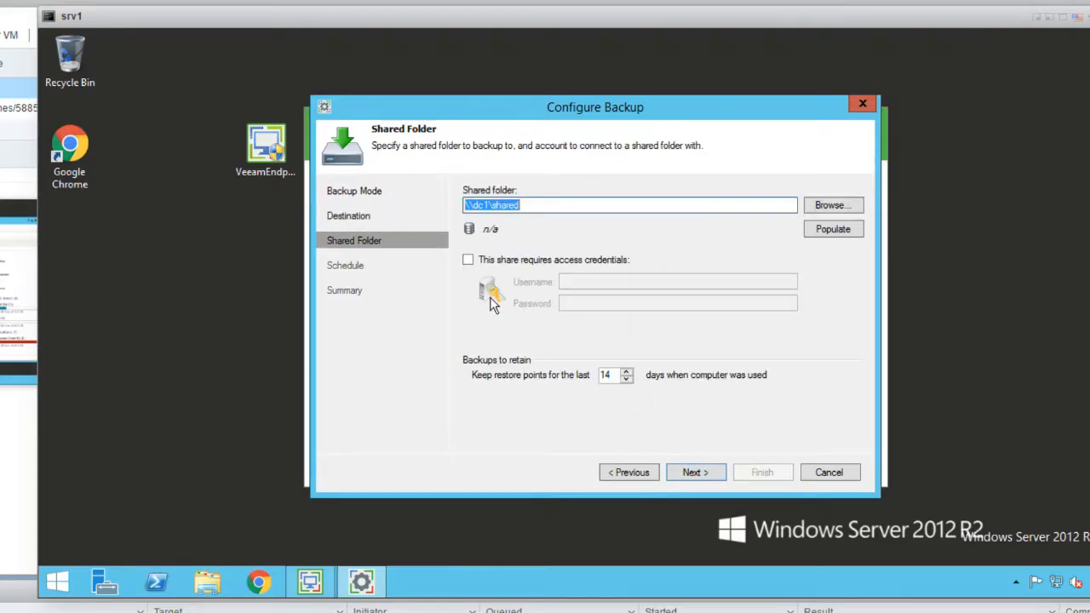
# Review the prefilled \\dc1\shared path and open File Explorer at This PC
pyautogui.click(525, 206)
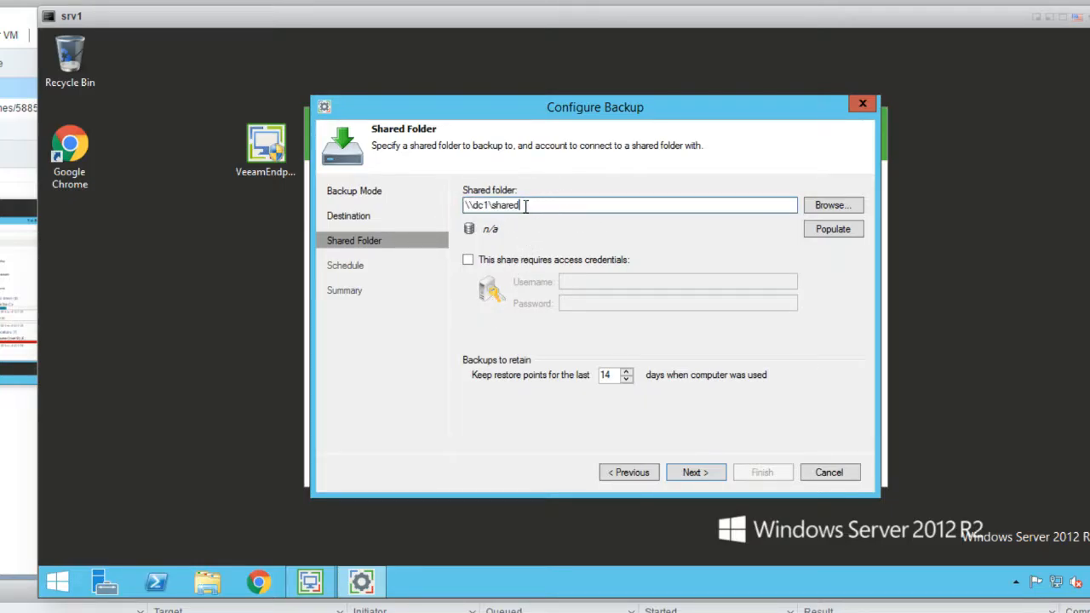
pyautogui.moveTo(526, 206); pyautogui.dragTo(465, 213)
pyautogui.click(494, 205)
pyautogui.click(208, 588)
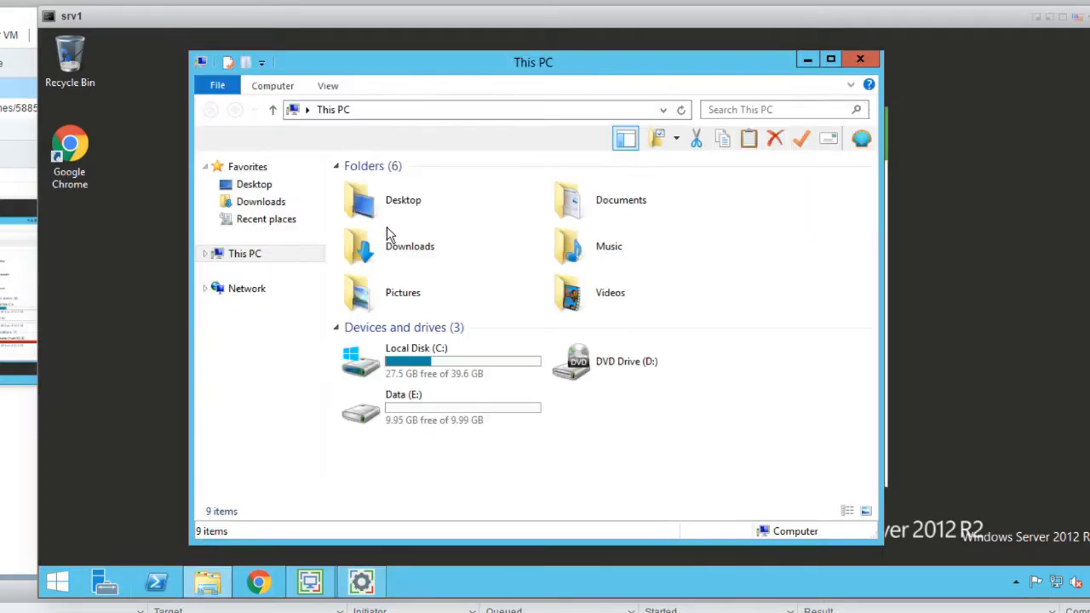
# Browse to \\dc1\shared, confirm the share is empty, and close the window
pyautogui.click(447, 113)
pyautogui.write('\\dc')
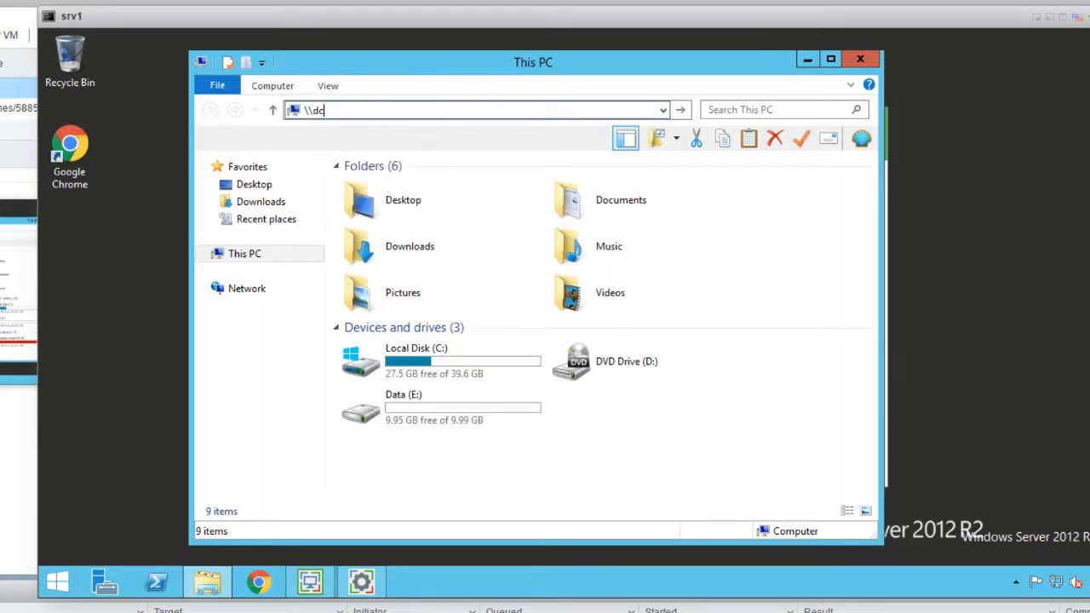
pyautogui.write('1\\')
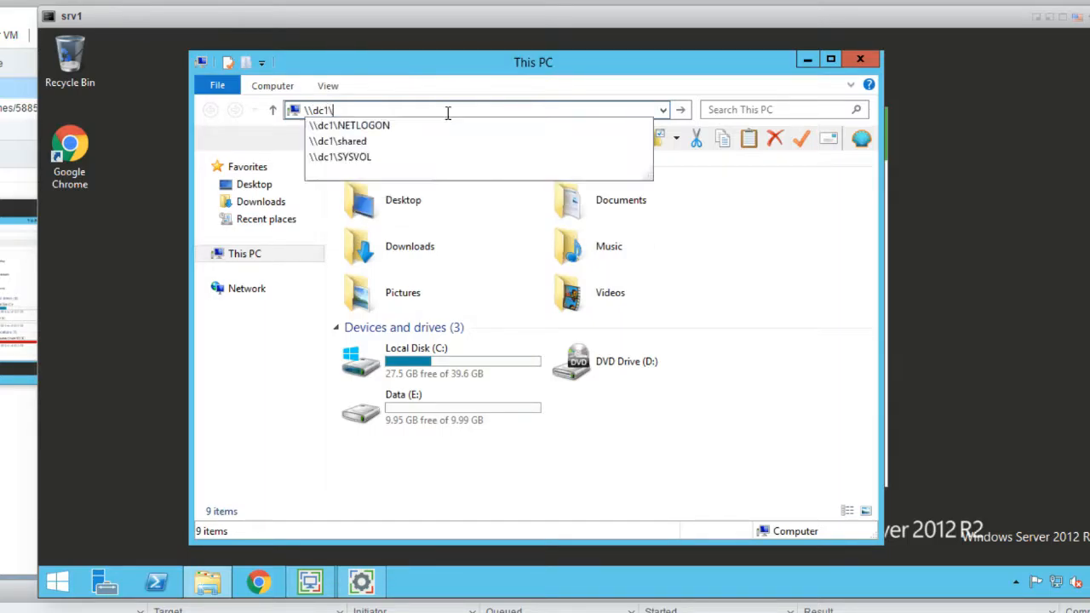
pyautogui.press('Down')
pyautogui.press('Down')
pyautogui.press('Return')
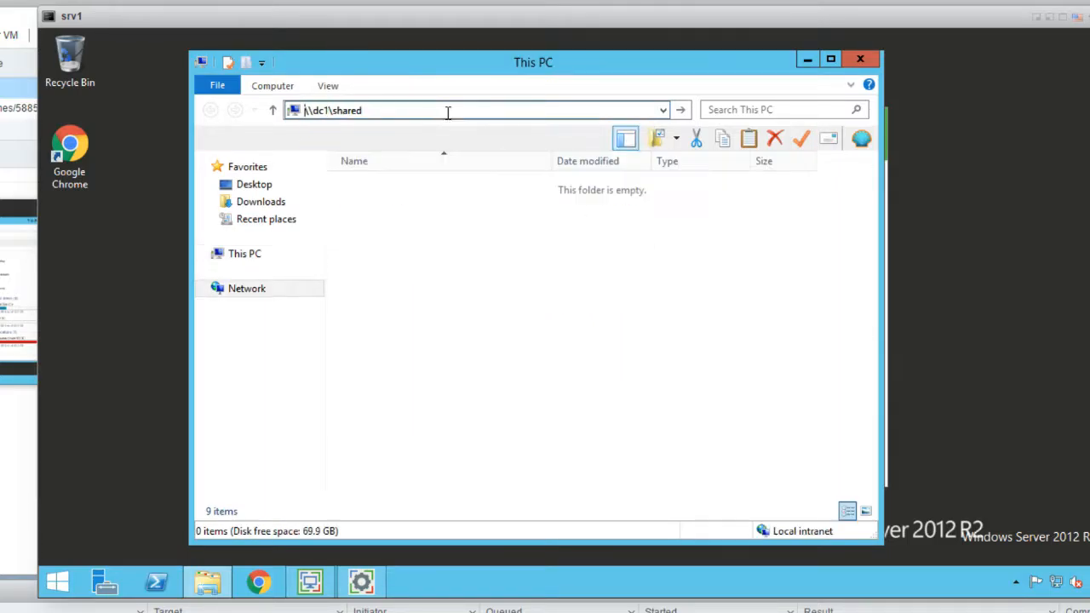
pyautogui.moveTo(458, 227); pyautogui.dragTo(343, 191)
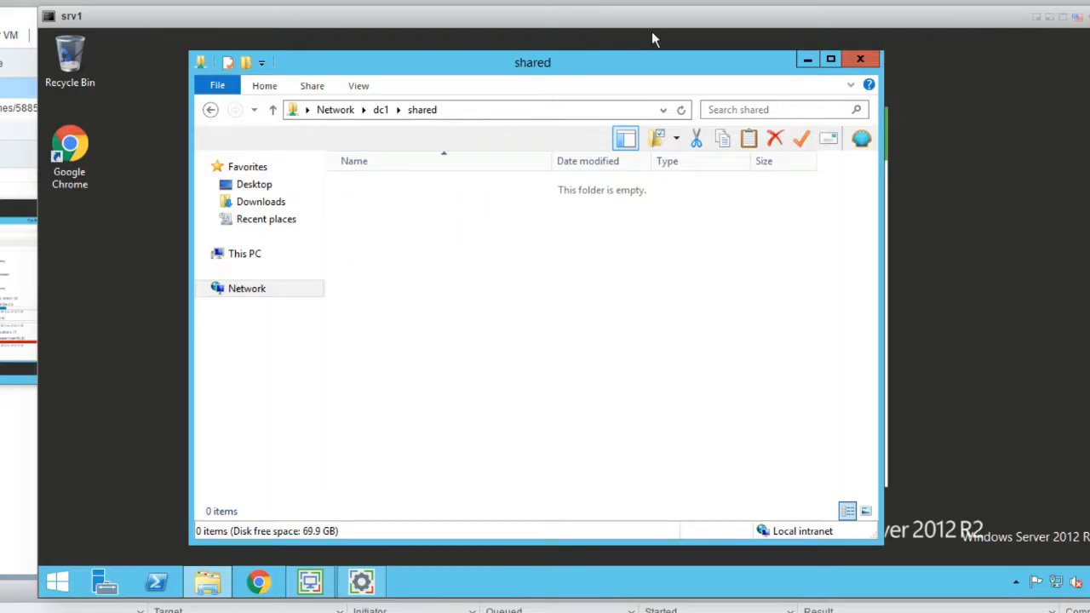
pyautogui.click(862, 61)
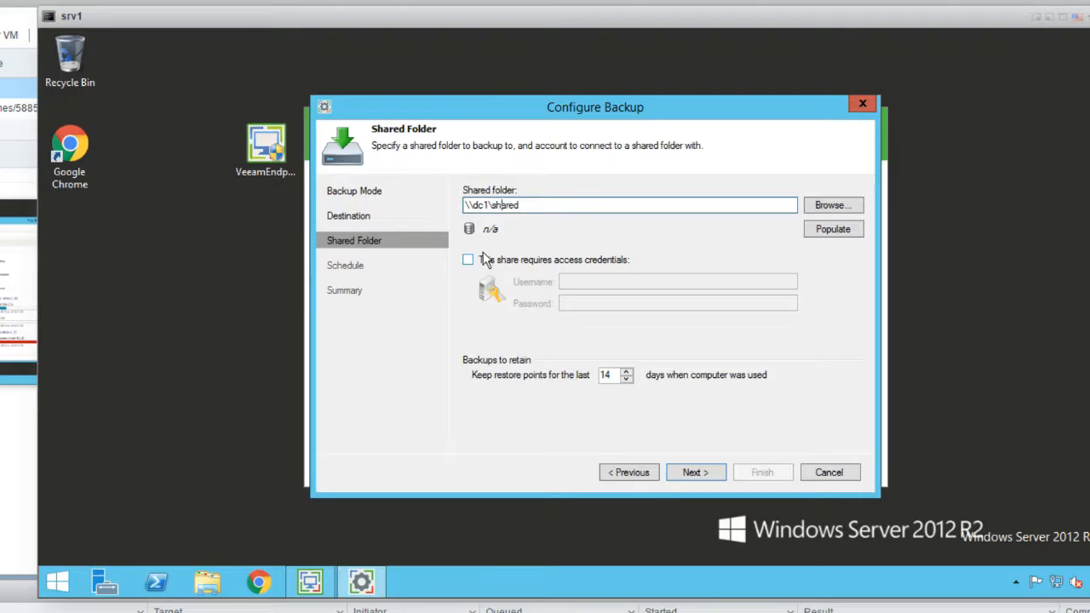
# Set missed backups to Skip backup, disable the Daily schedule, and save the job
pyautogui.click(705, 482)
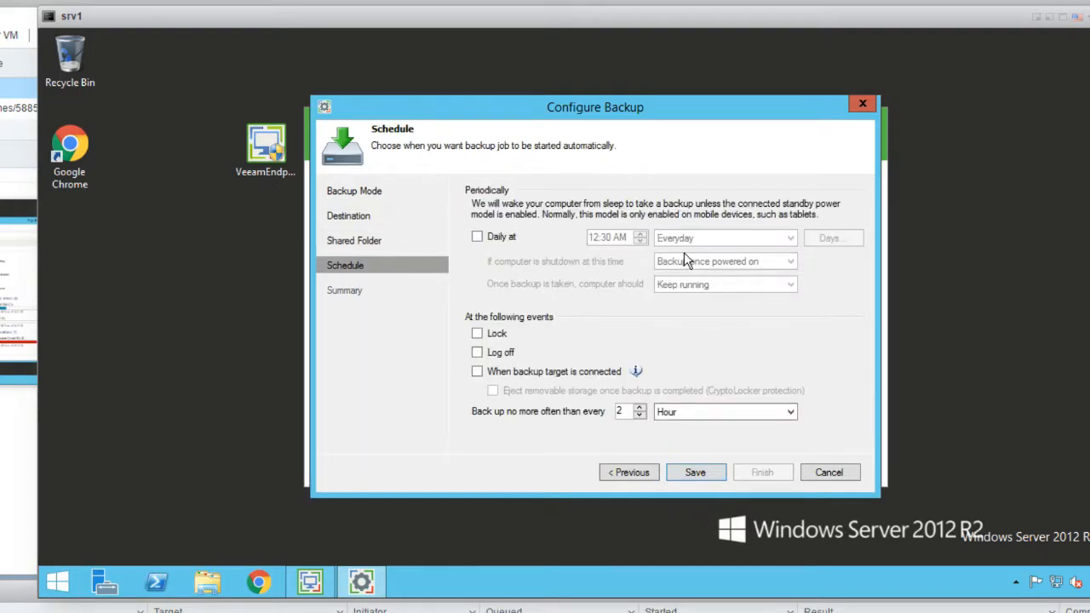
pyautogui.click(502, 242)
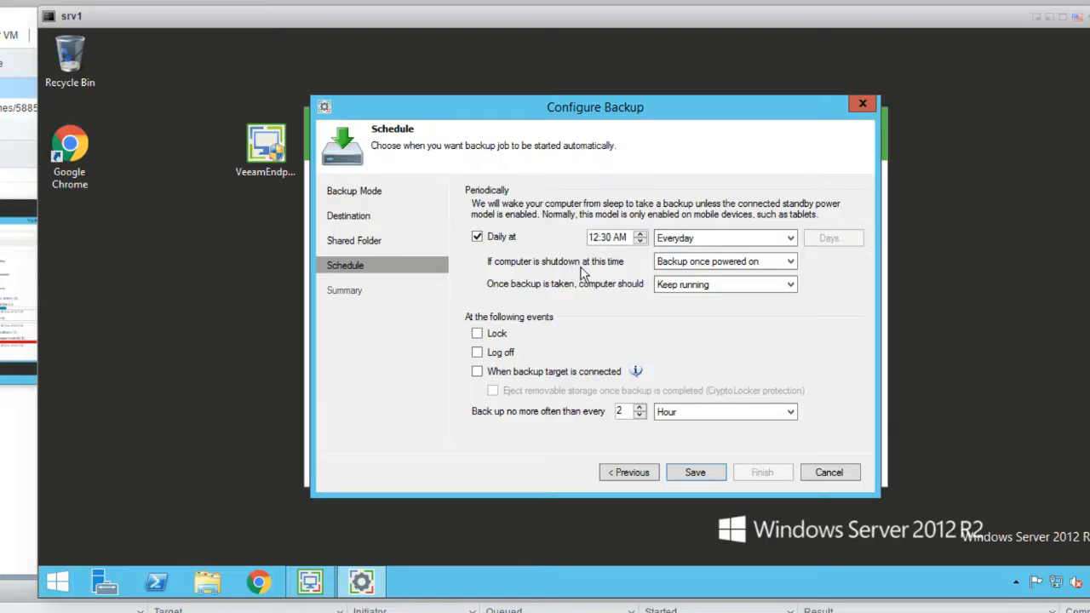
pyautogui.click(700, 263)
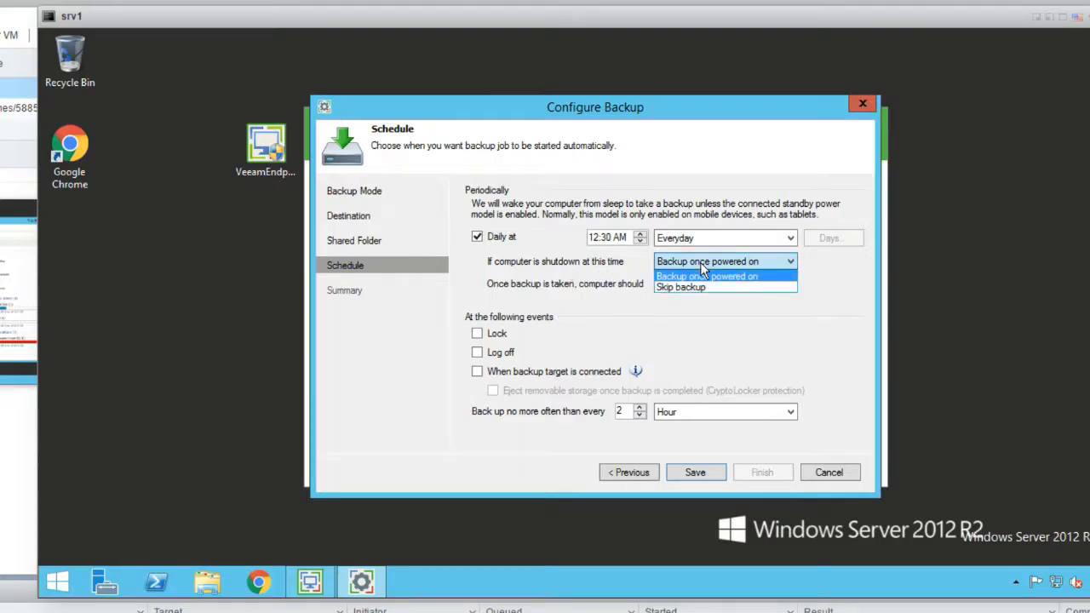
pyautogui.click(700, 287)
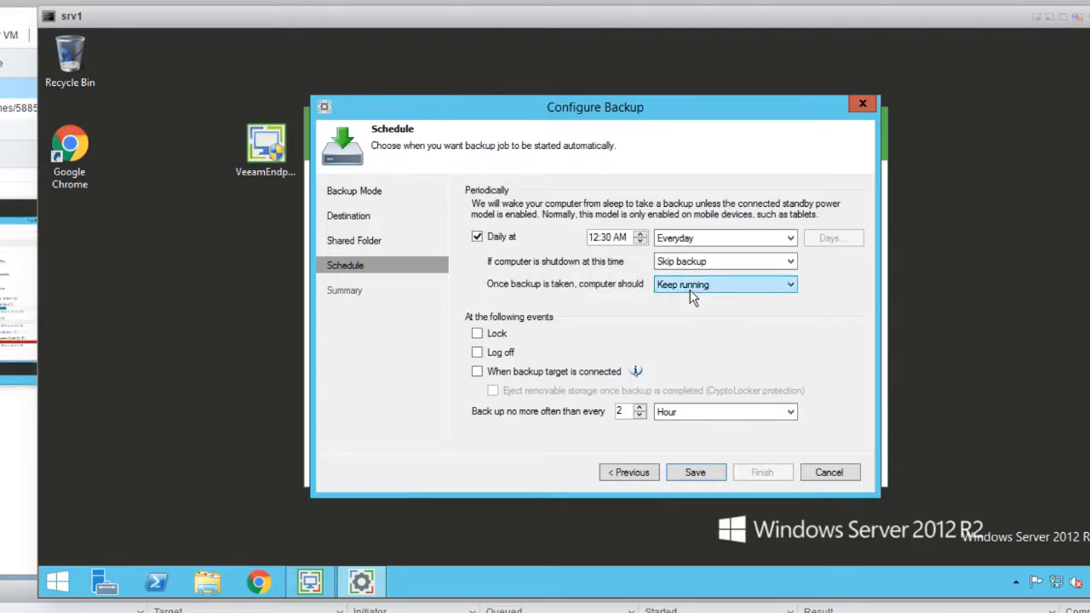
pyautogui.click(506, 238)
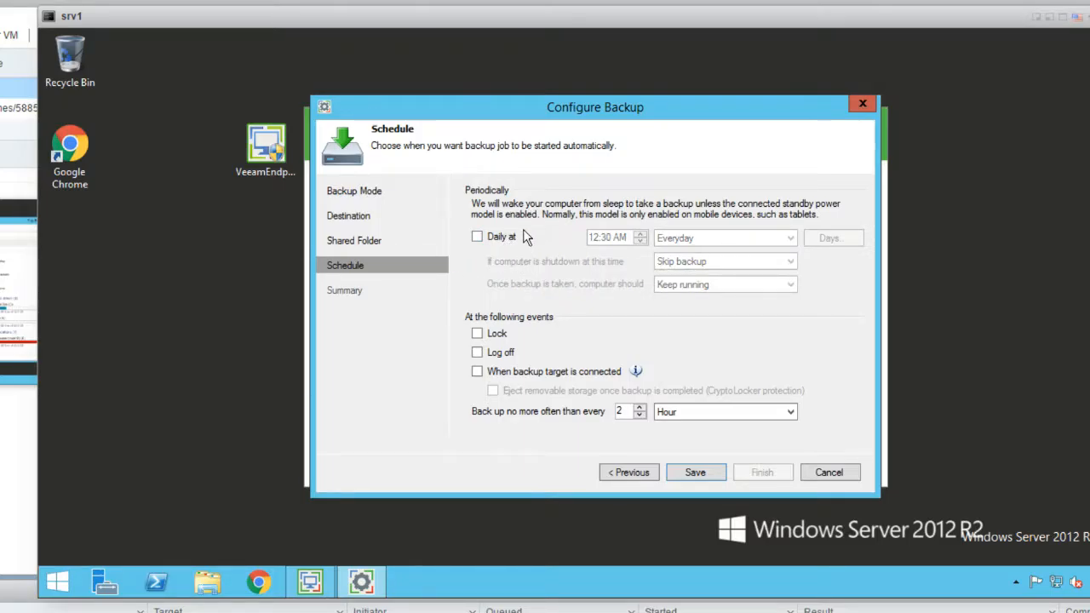
pyautogui.click(694, 472)
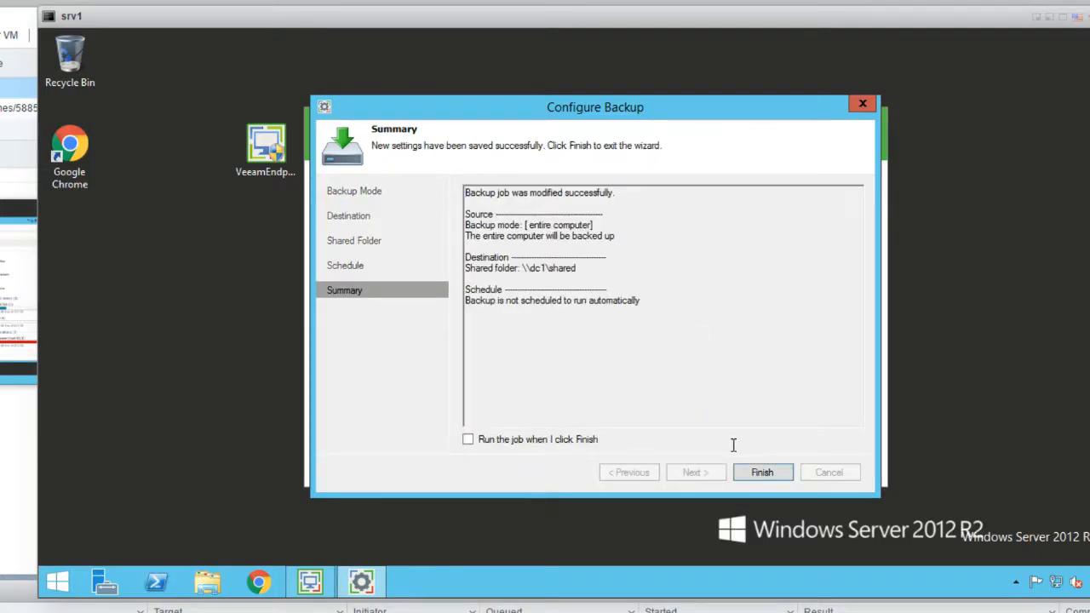
pyautogui.click(762, 472)
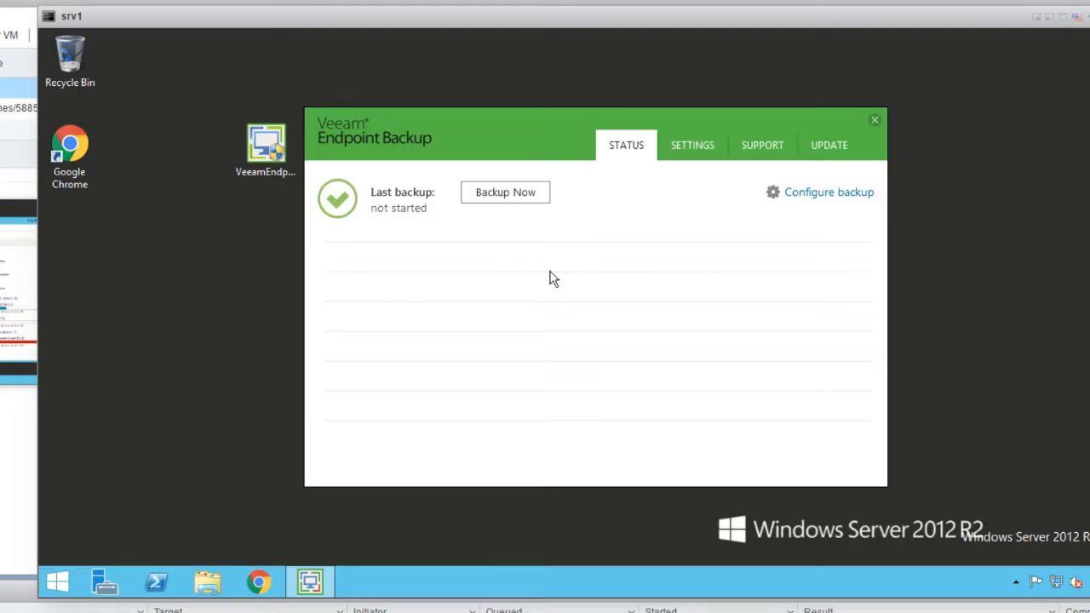
# Run Backup Now to produce the 6.33 GB full backup
pyautogui.click(513, 193)
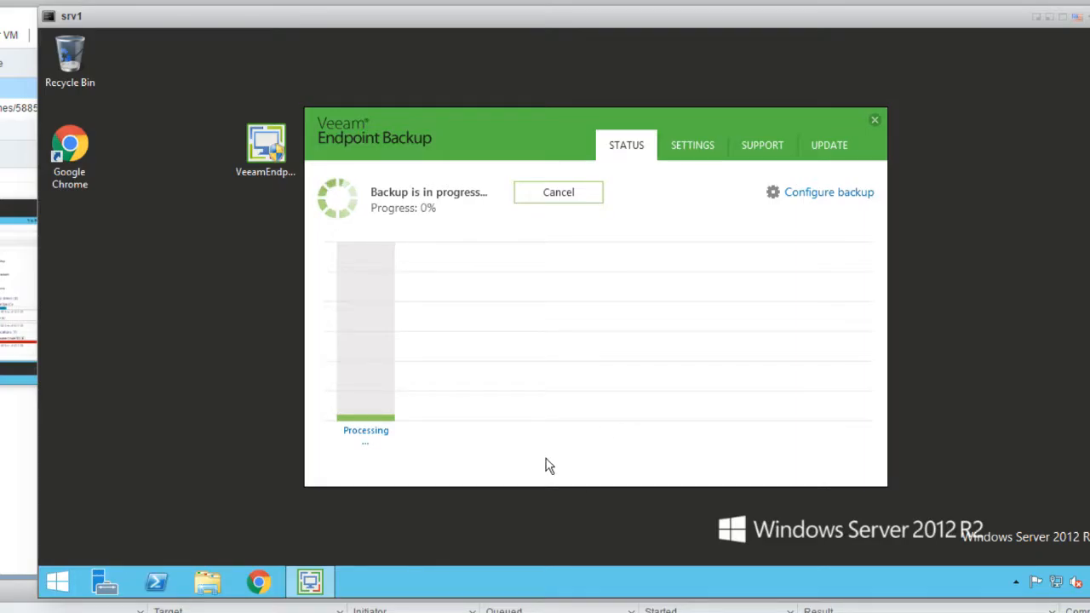
pyautogui.moveTo(409, 132); pyautogui.dragTo(344, 101)
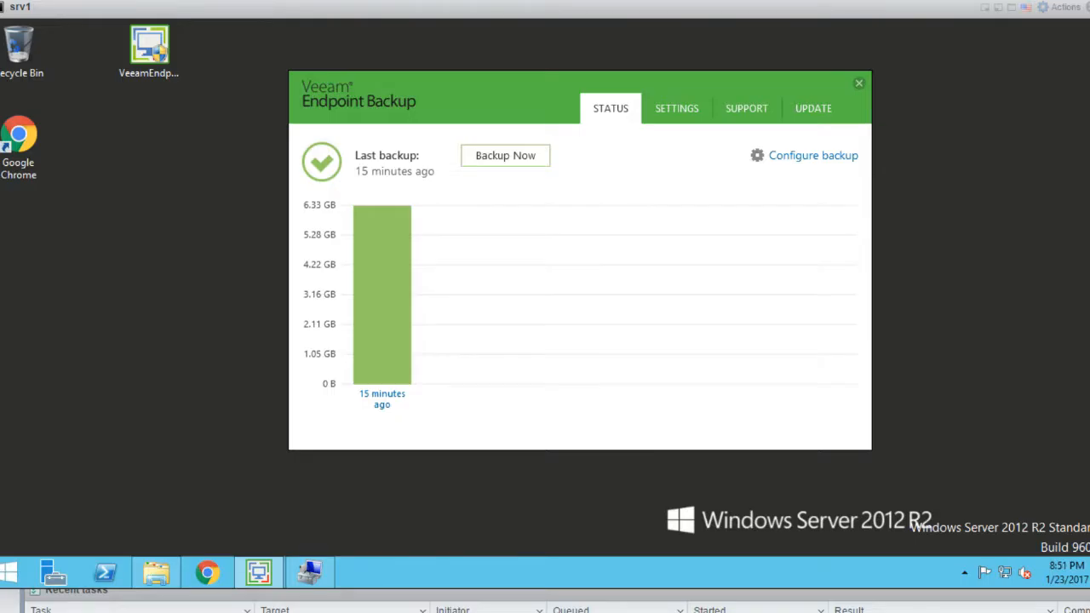
# Open File Explorer and navigate to the \\dc1\shared network folder
pyautogui.click(156, 575)
pyautogui.click(170, 247)
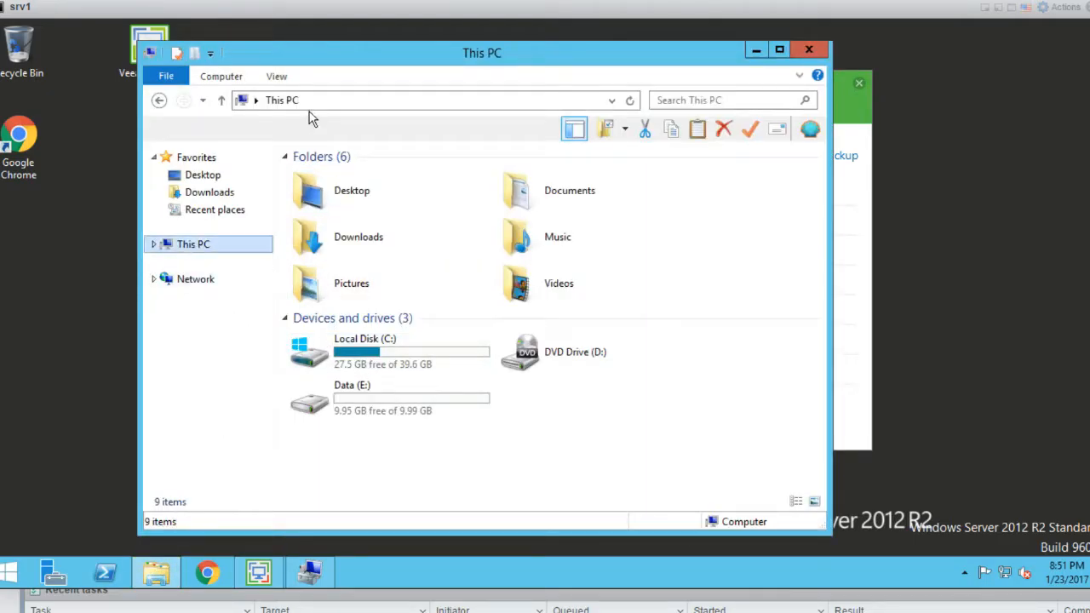
pyautogui.click(324, 101)
pyautogui.write('\\\\dc')
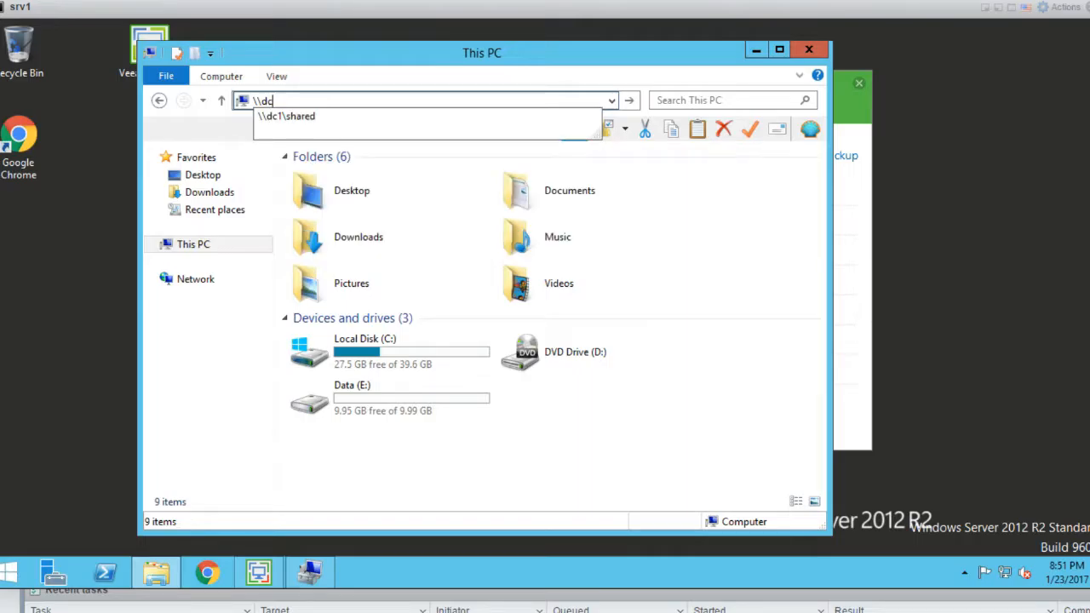
pyautogui.press('Down')
pyautogui.press('Return')
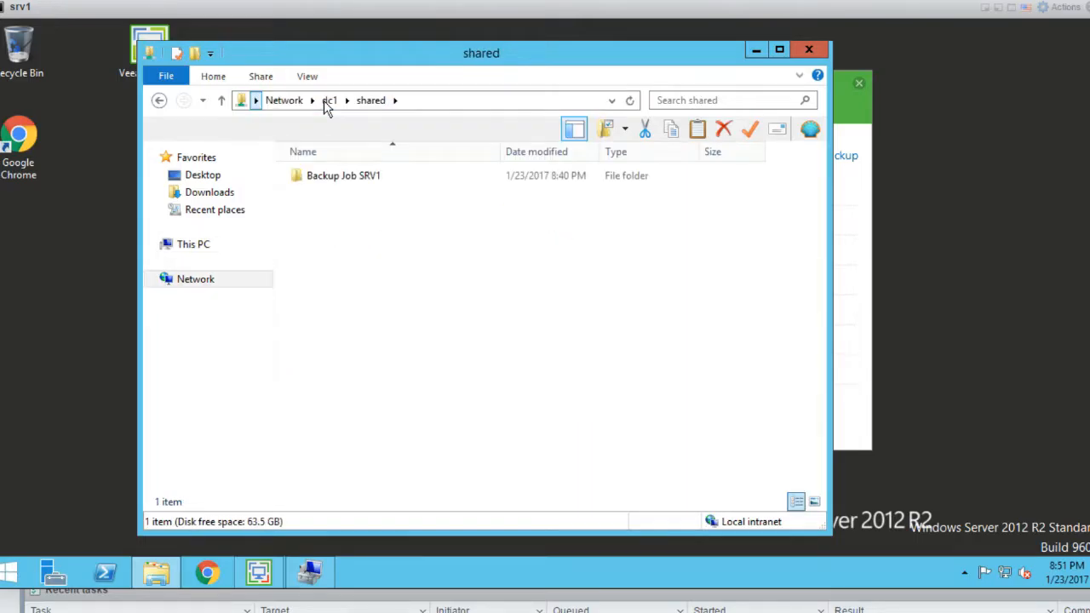
# Open Backup Job SRV1 and check the 6.33 GB full backup file's size
pyautogui.click(330, 180)
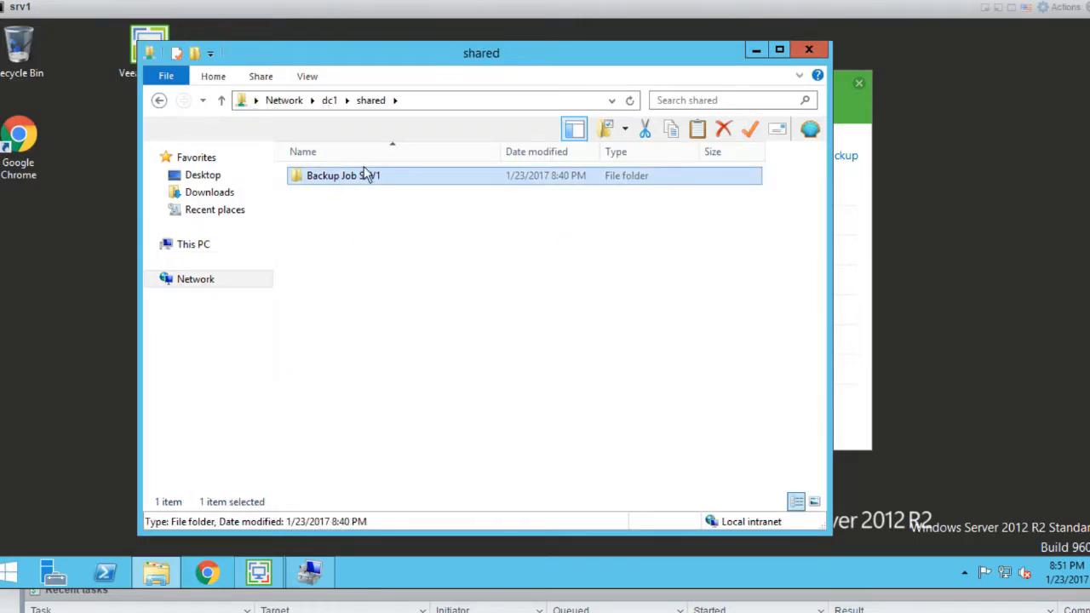
pyautogui.doubleClick(362, 176)
pyautogui.click(383, 194)
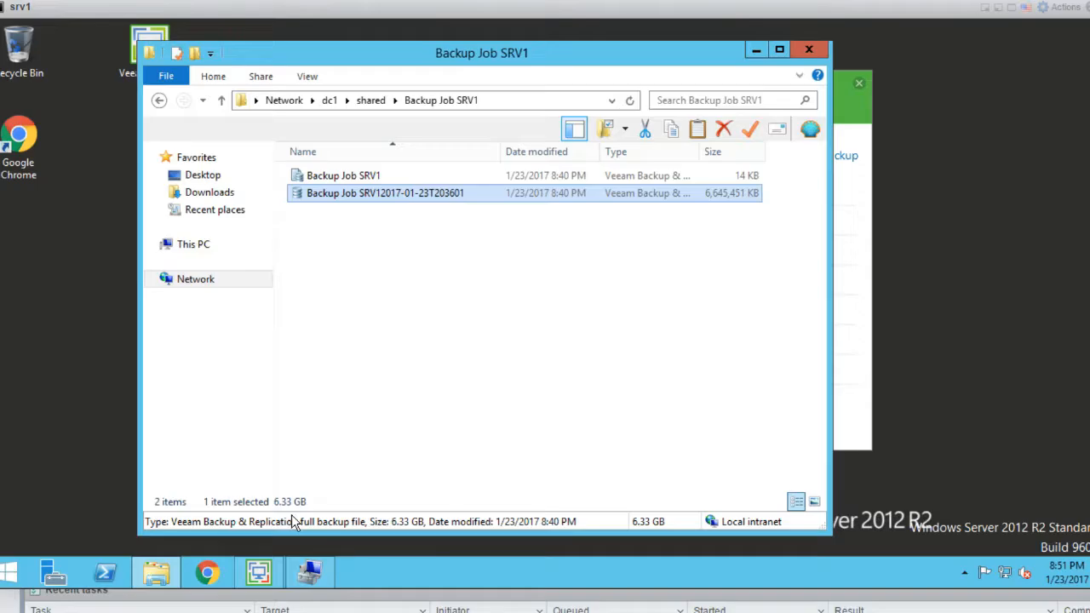
pyautogui.click(419, 280)
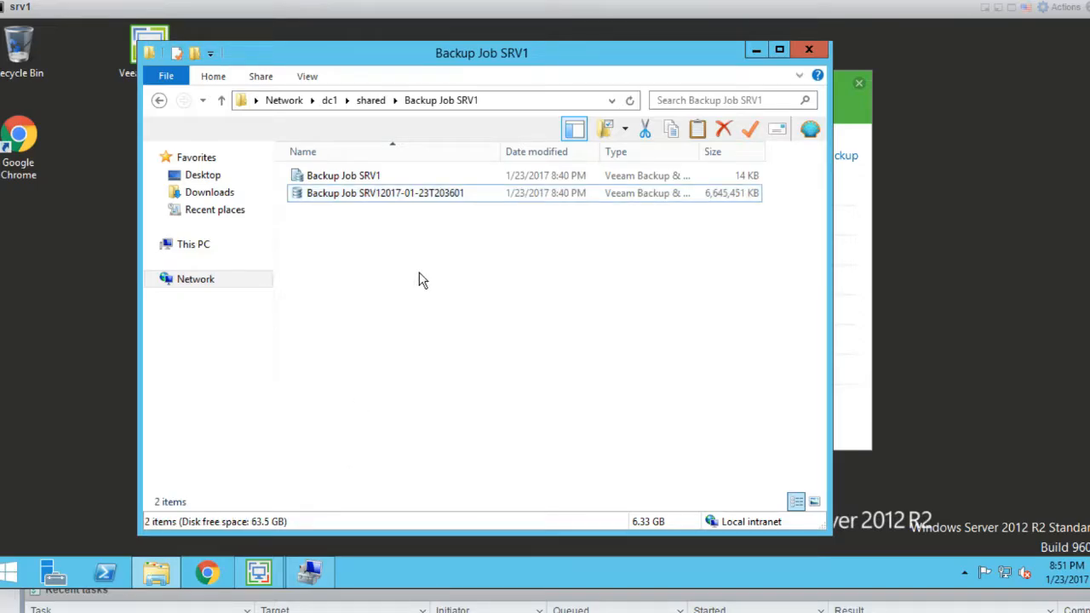
pyautogui.click(310, 572)
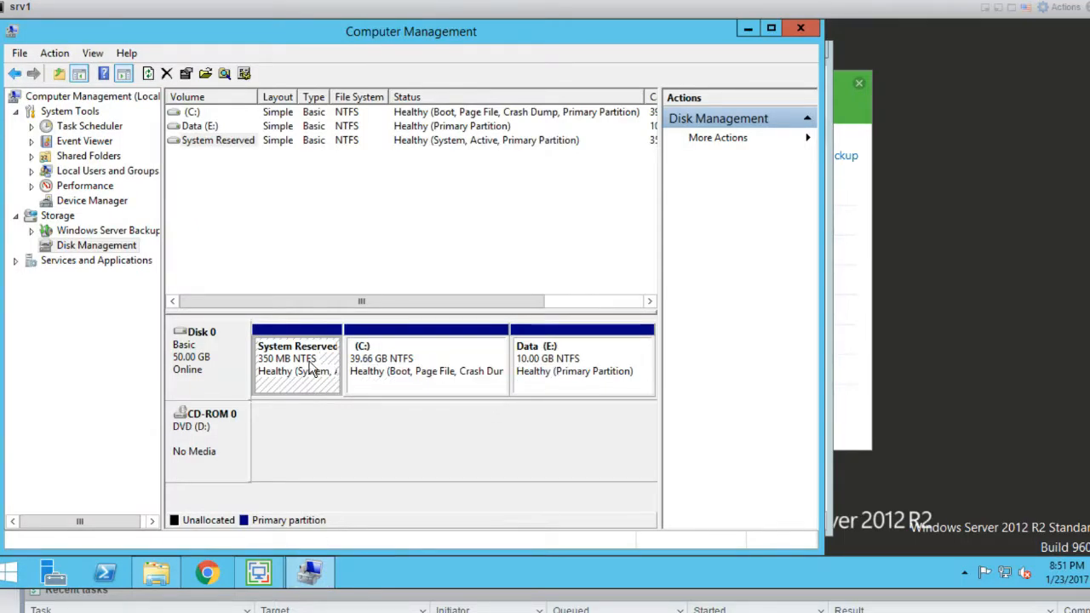
# Inspect Disk 0's System Reserved, C: and E: partitions, then close Computer Management and Explorer
pyautogui.click(215, 368)
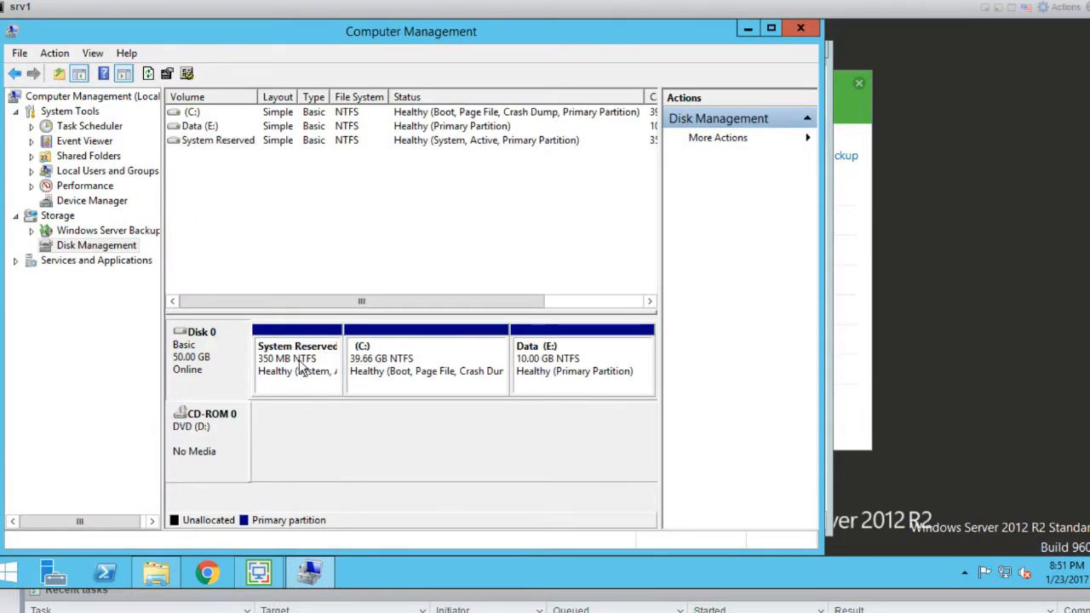
pyautogui.click(358, 356)
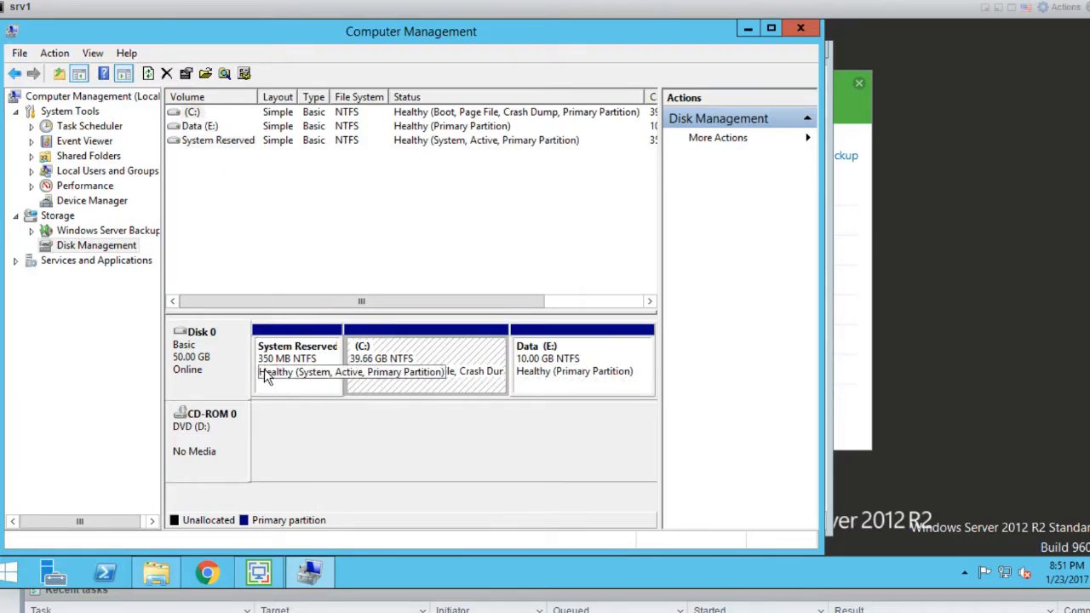
pyautogui.click(799, 32)
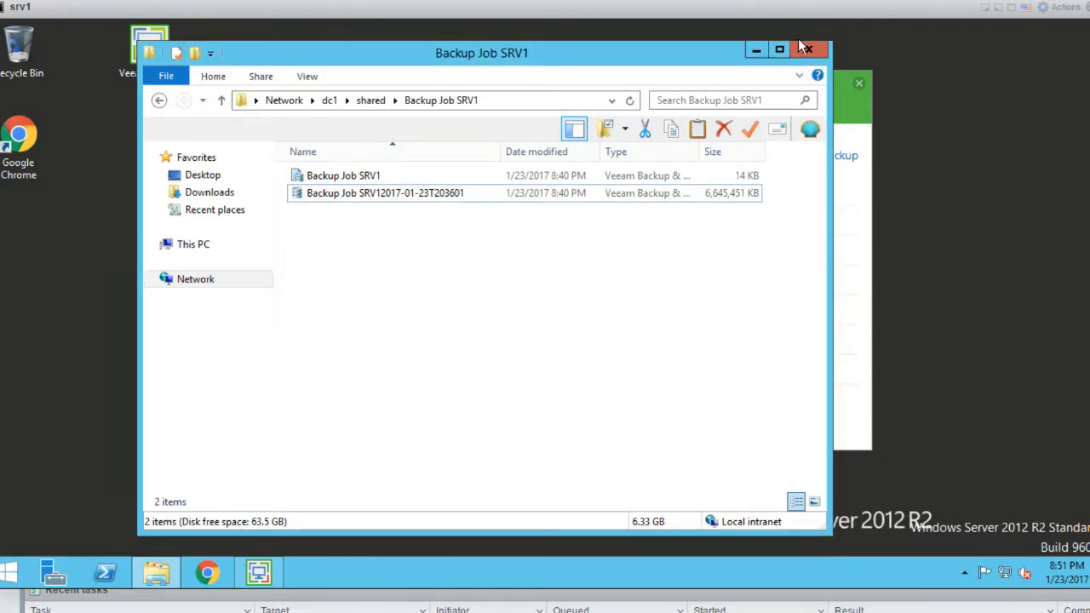
pyautogui.click(809, 52)
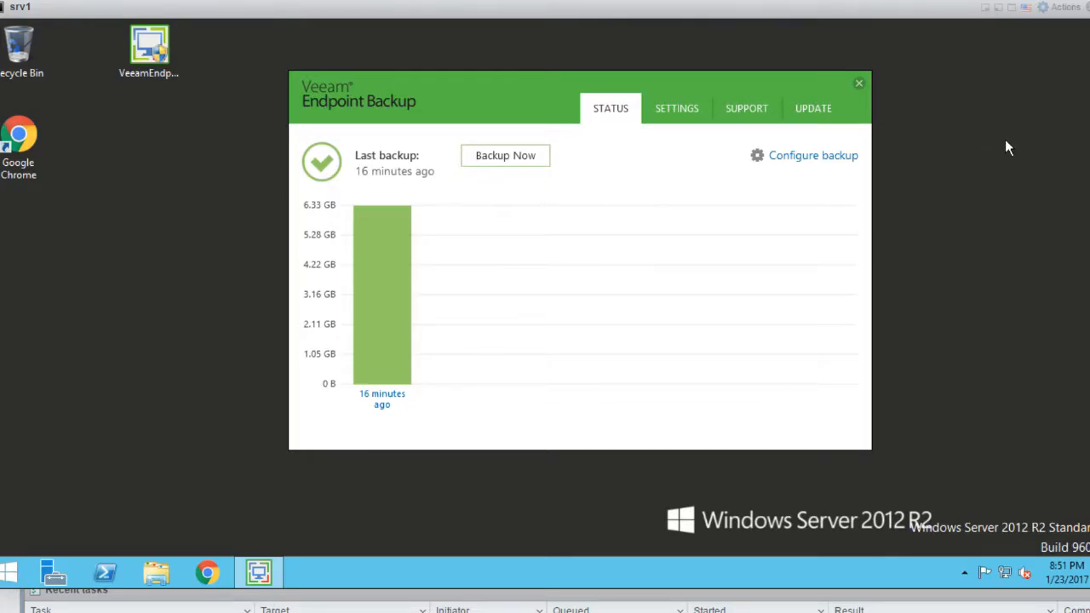
# Set srv2's hard disk to 30 GB, memory to 8192 MB and CPU count to 2
pyautogui.click(995, 12)
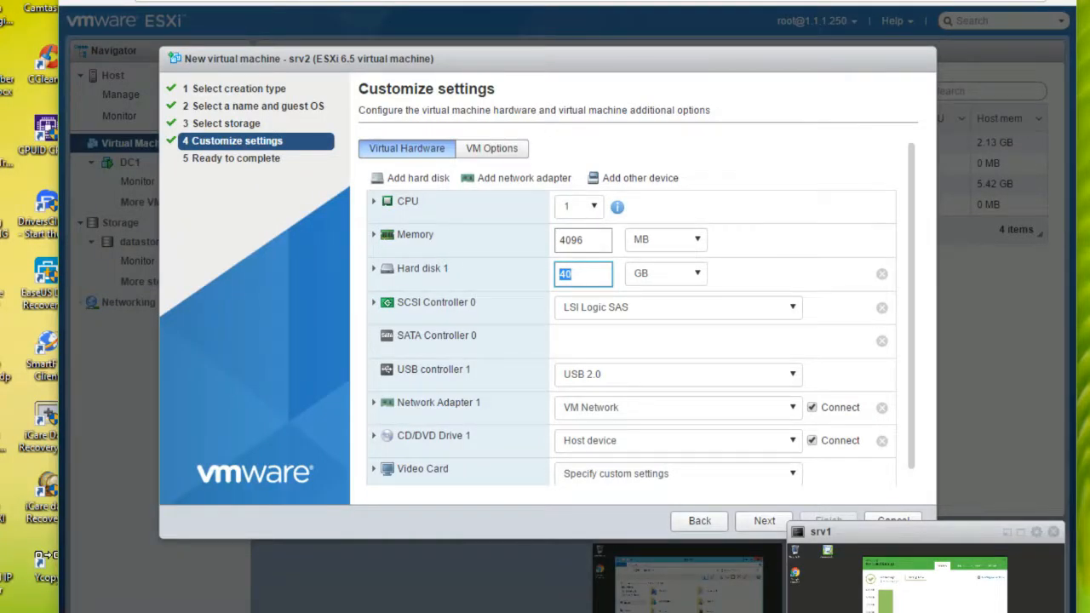
pyautogui.write('3')
pyautogui.doubleClick(598, 240)
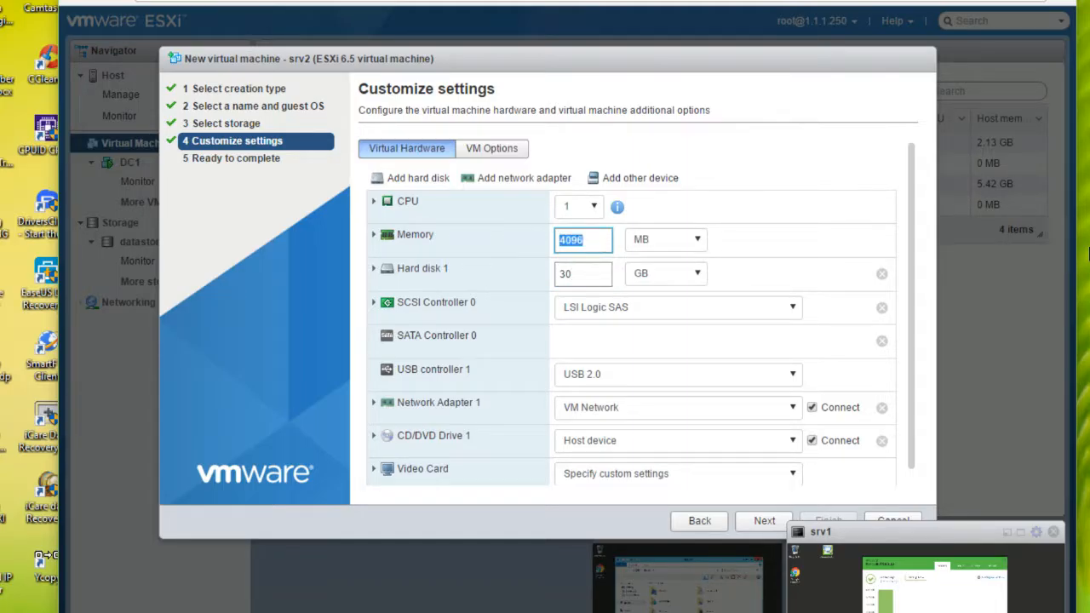
pyautogui.write('8192')
pyautogui.click(579, 206)
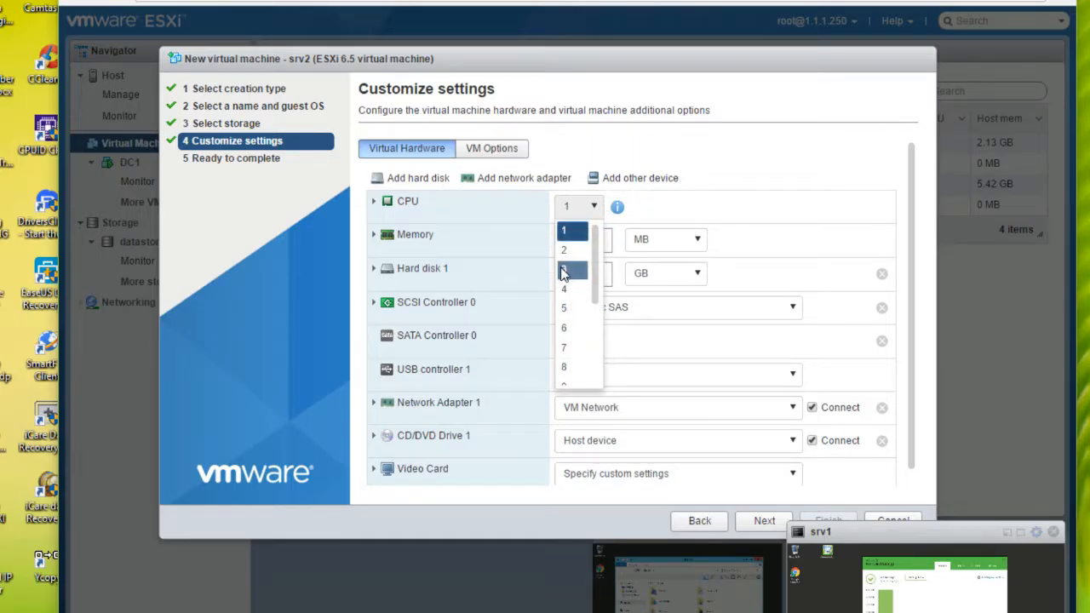
pyautogui.click(564, 252)
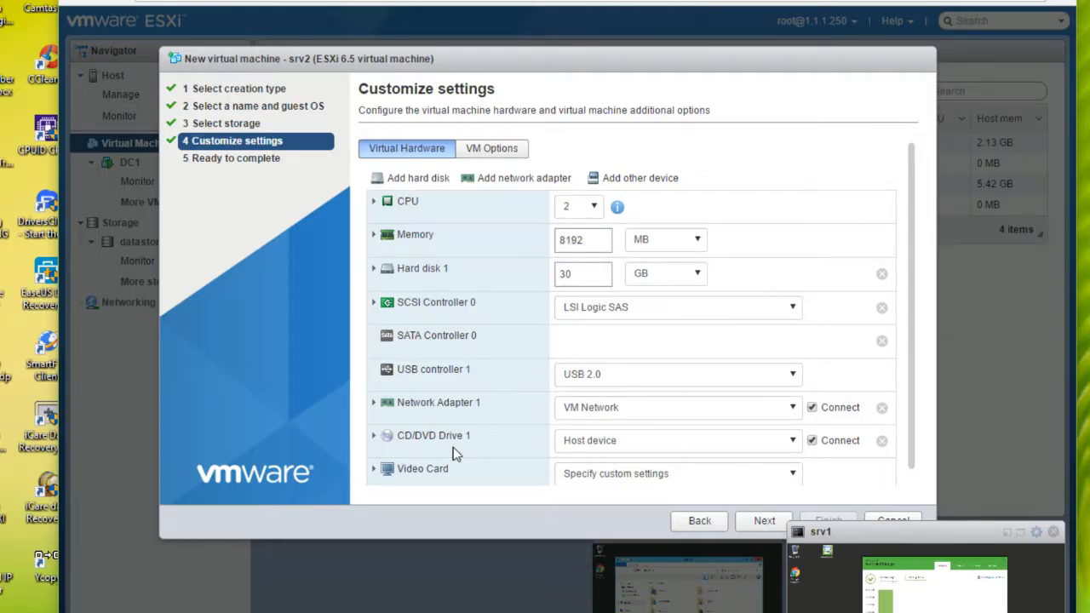
# Set the CD/DVD drive source to a datastore ISO file
pyautogui.scroll(-1, 449, 445)
pyautogui.click(640, 428)
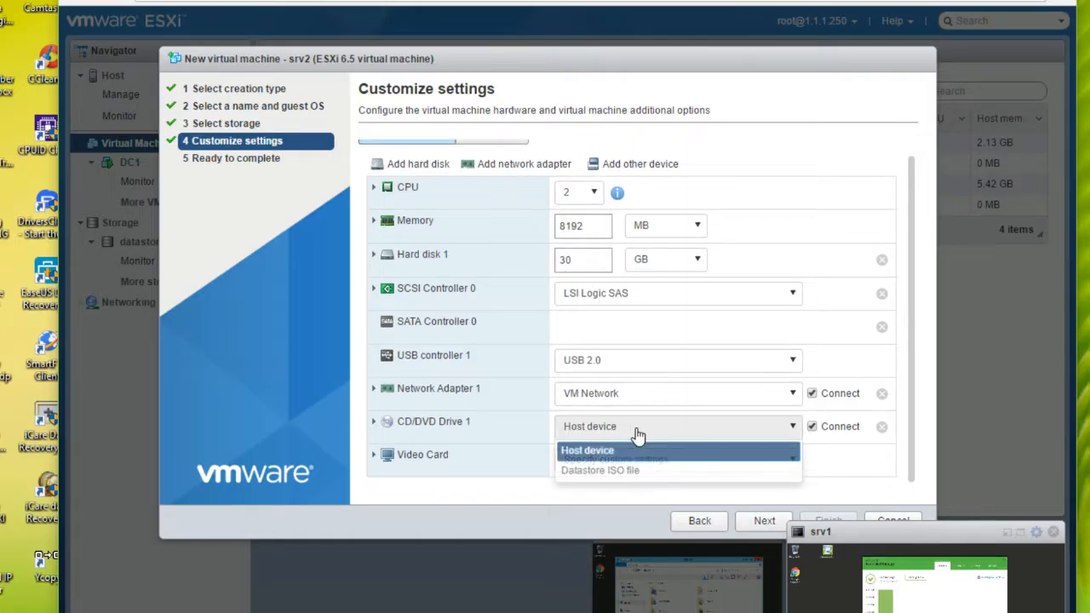
pyautogui.click(641, 472)
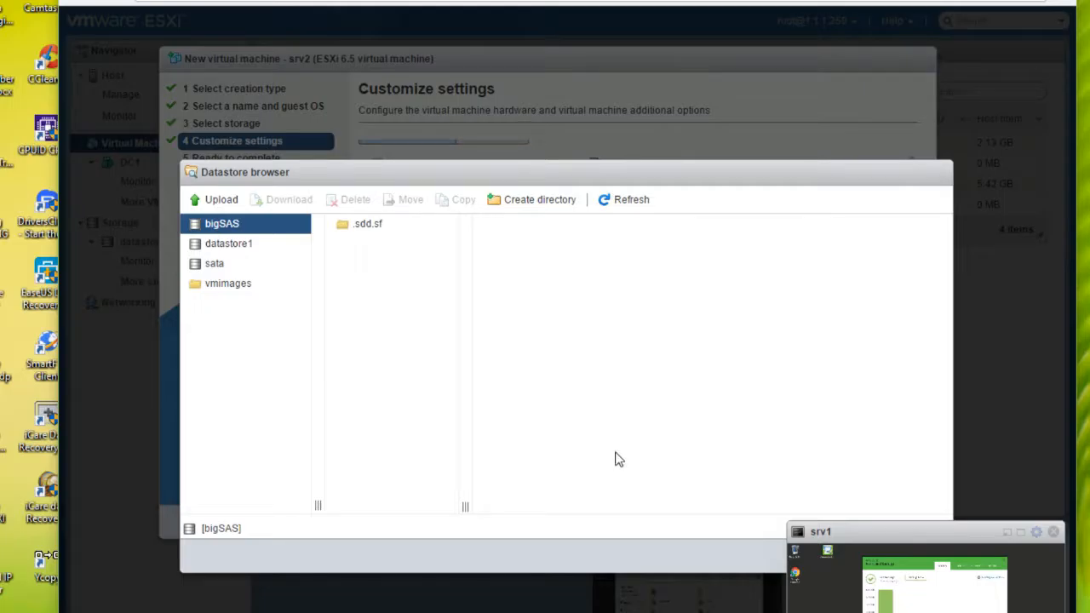
# Pick VeeamRecoveryMedia_SRV1.iso from datastore1's iso folder as the CD/DVD media
pyautogui.click(231, 245)
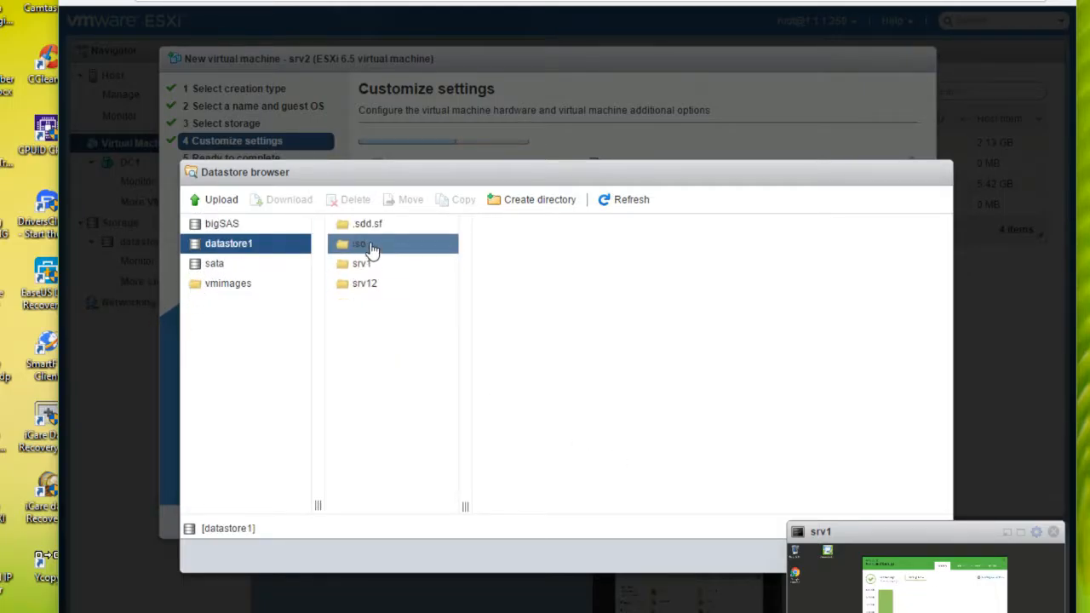
pyautogui.click(371, 247)
pyautogui.click(519, 247)
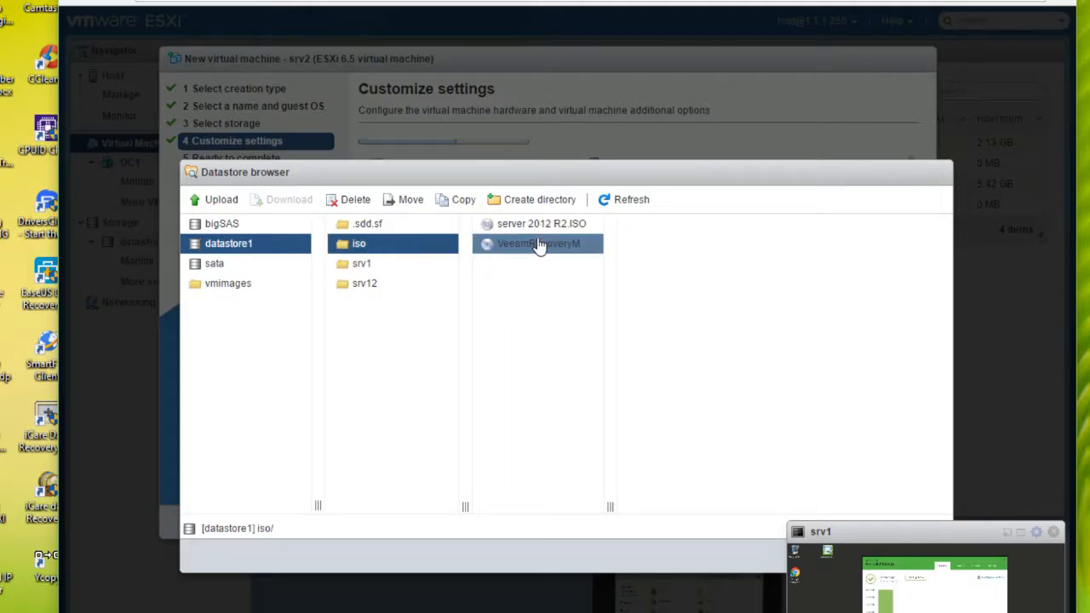
pyautogui.click(886, 547)
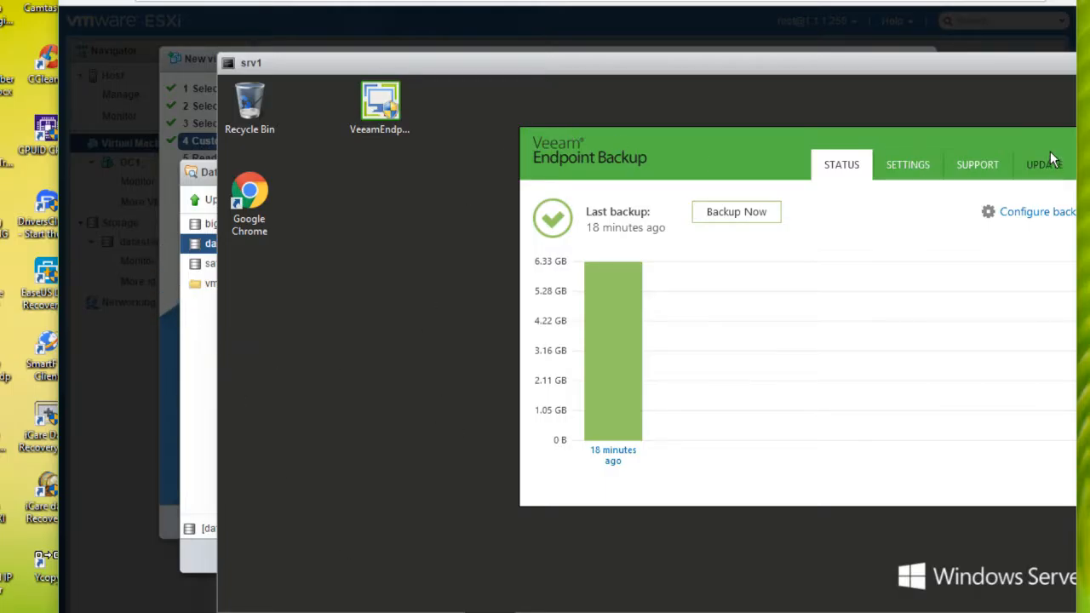
pyautogui.moveTo(952, 74); pyautogui.dragTo(618, 106)
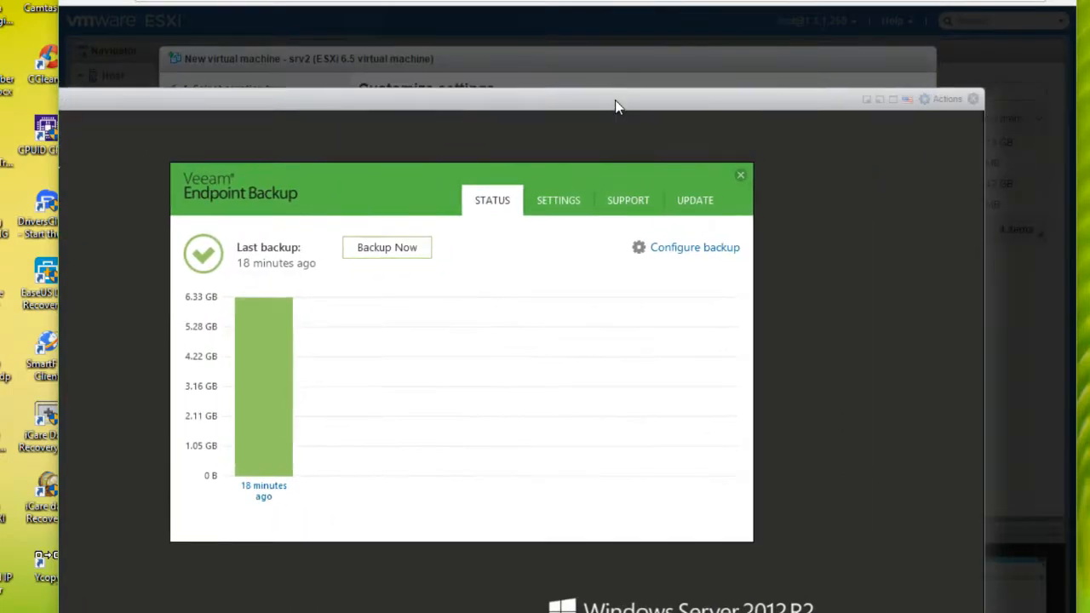
pyautogui.click(867, 101)
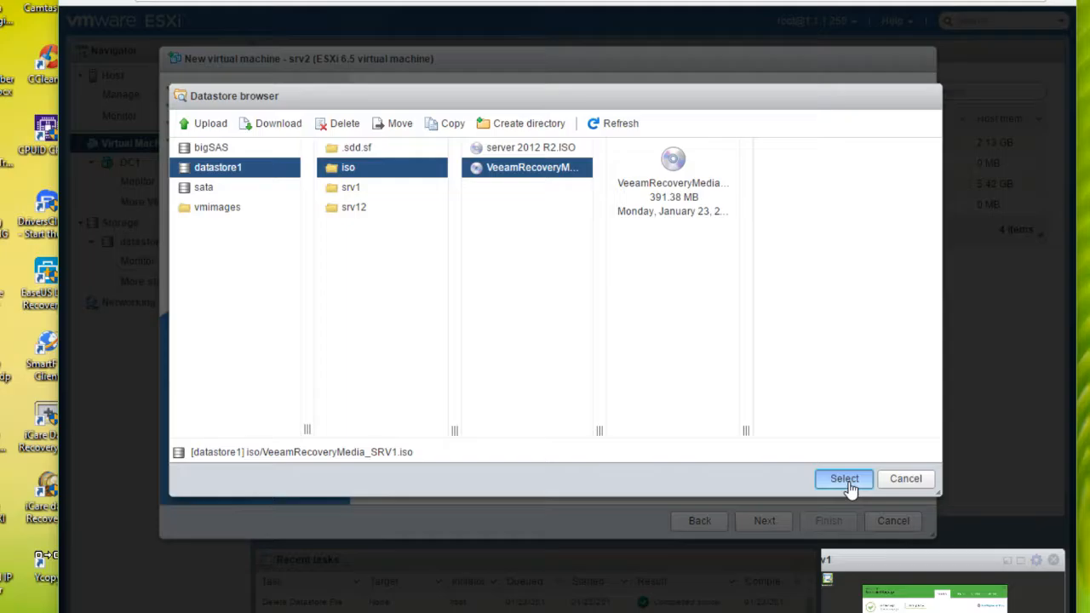
pyautogui.click(845, 480)
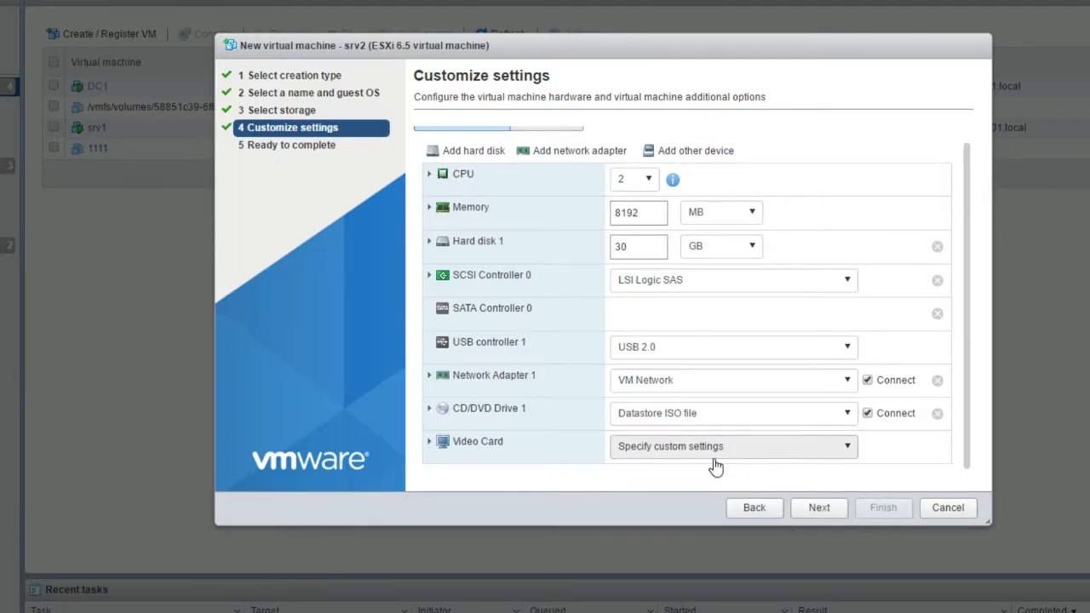
# Confirm the datastore ISO with Connect at power on, review the summary, and finish creating srv2
pyautogui.click(629, 420)
pyautogui.click(656, 453)
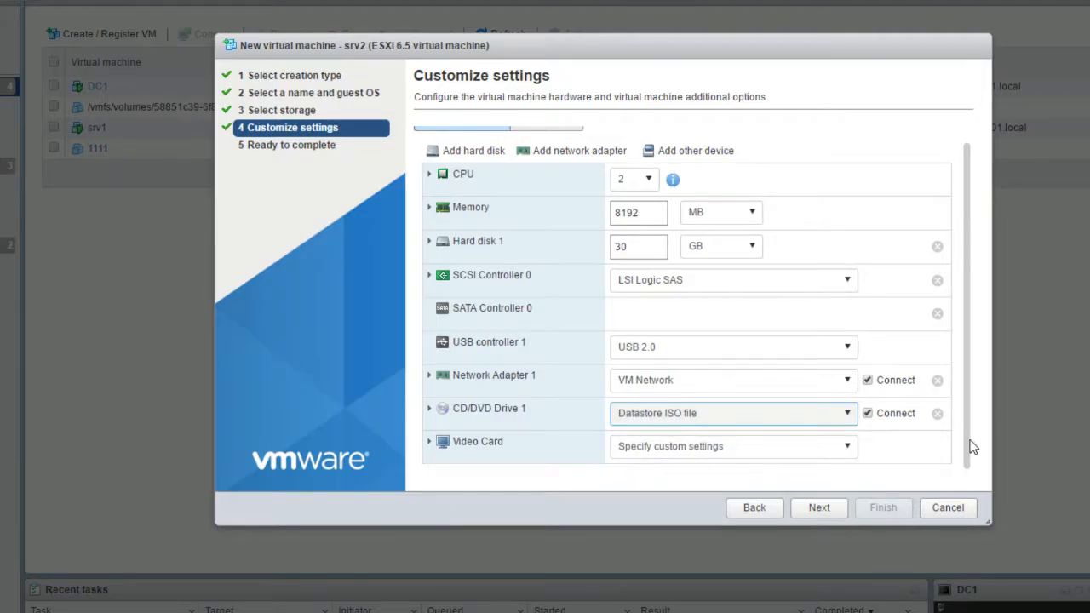
pyautogui.click(429, 409)
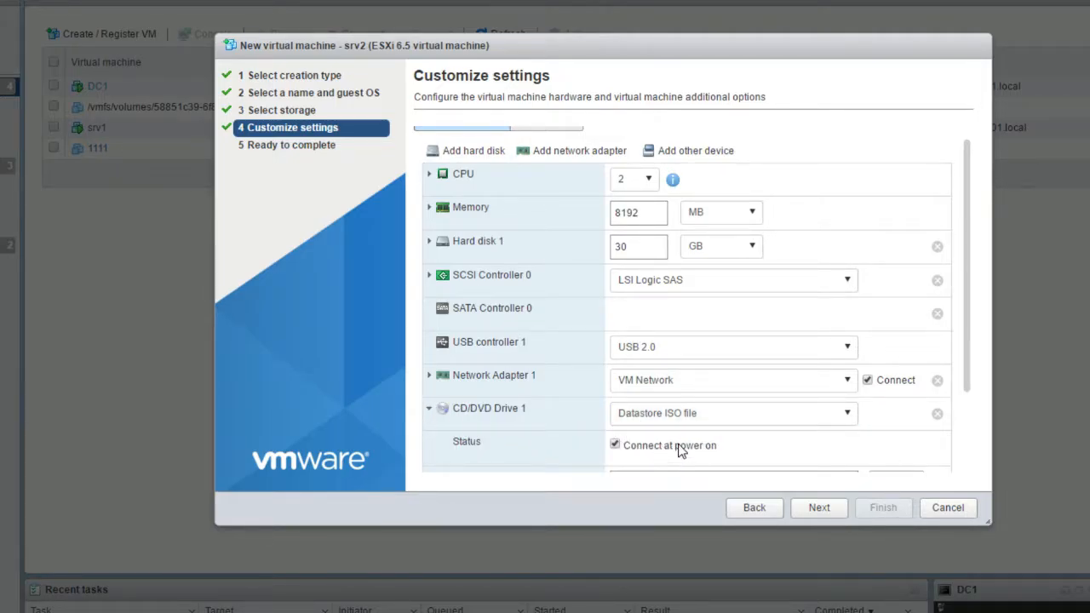
pyautogui.scroll(-2, 905, 428)
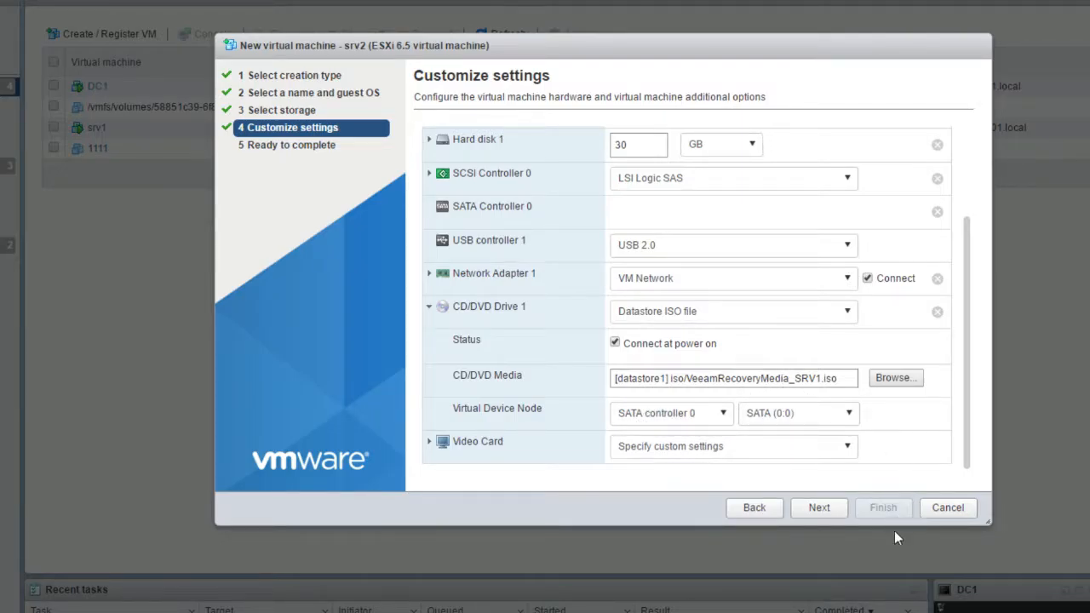
pyautogui.click(815, 508)
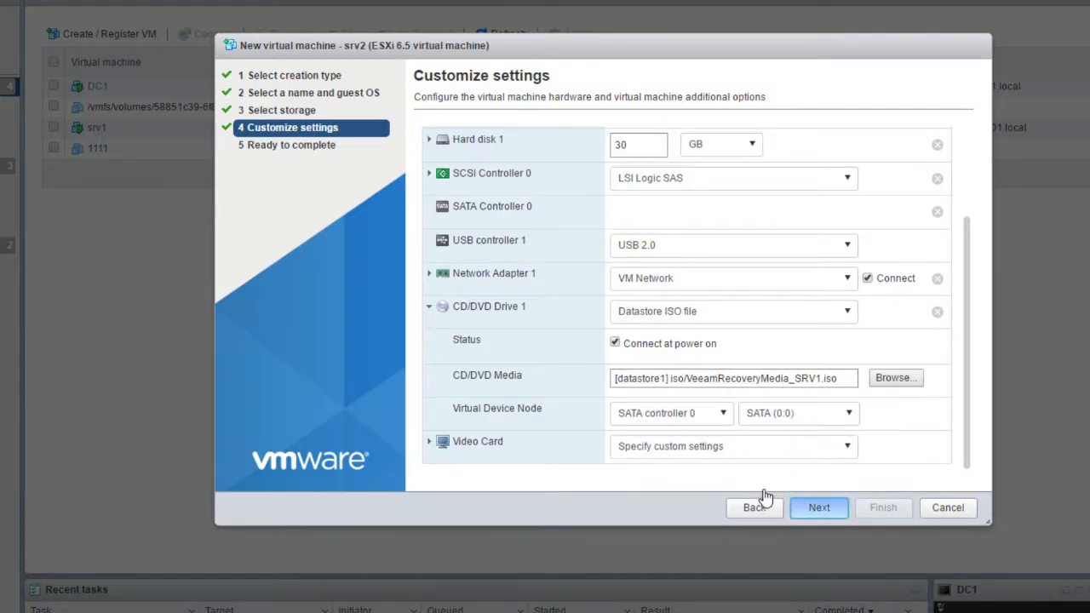
pyautogui.click(819, 509)
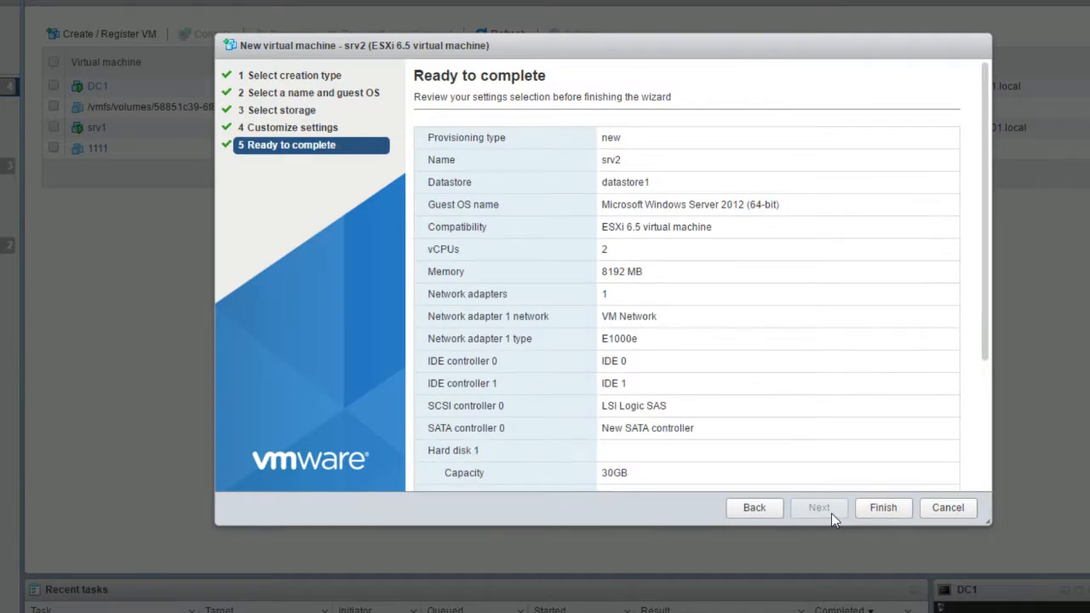
pyautogui.click(872, 514)
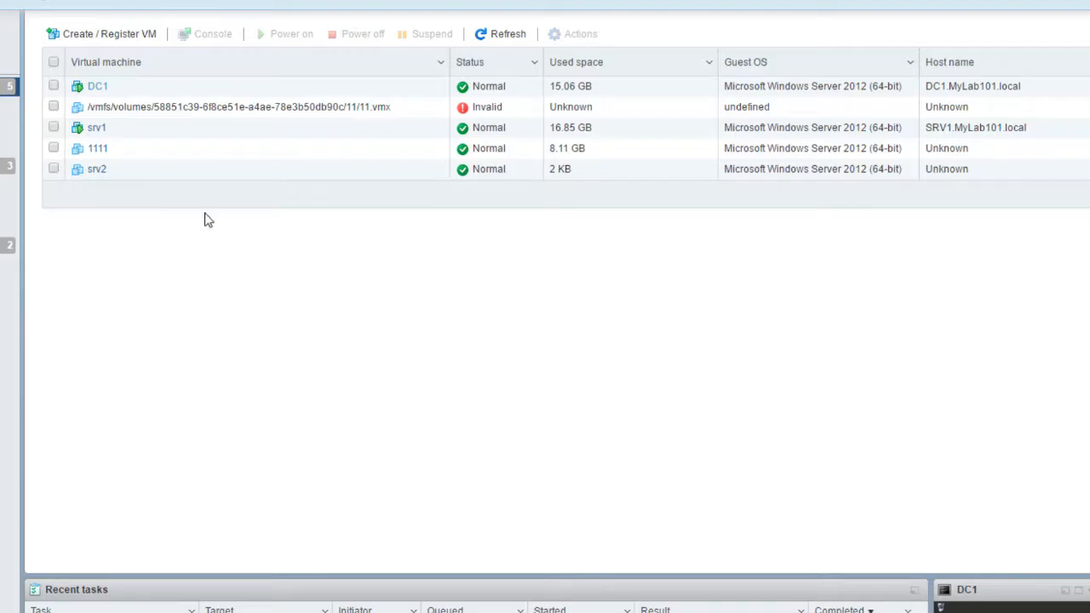
# Power on srv2 and open its console, enlarging and repositioning the window
pyautogui.click(118, 172)
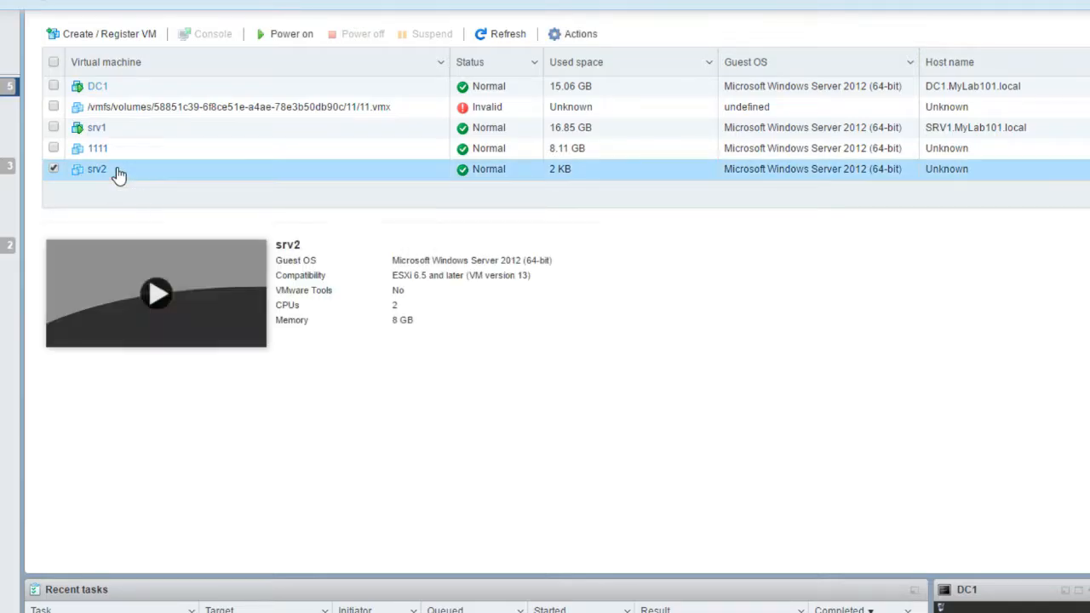
pyautogui.click(161, 292)
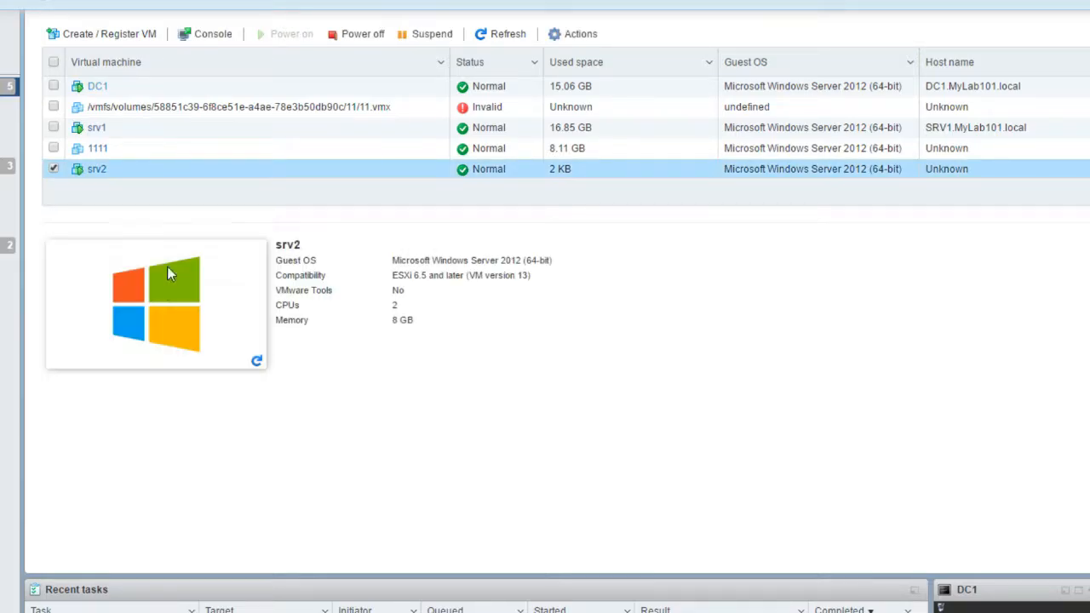
pyautogui.click(167, 266)
pyautogui.moveTo(324, 10); pyautogui.dragTo(540, 83)
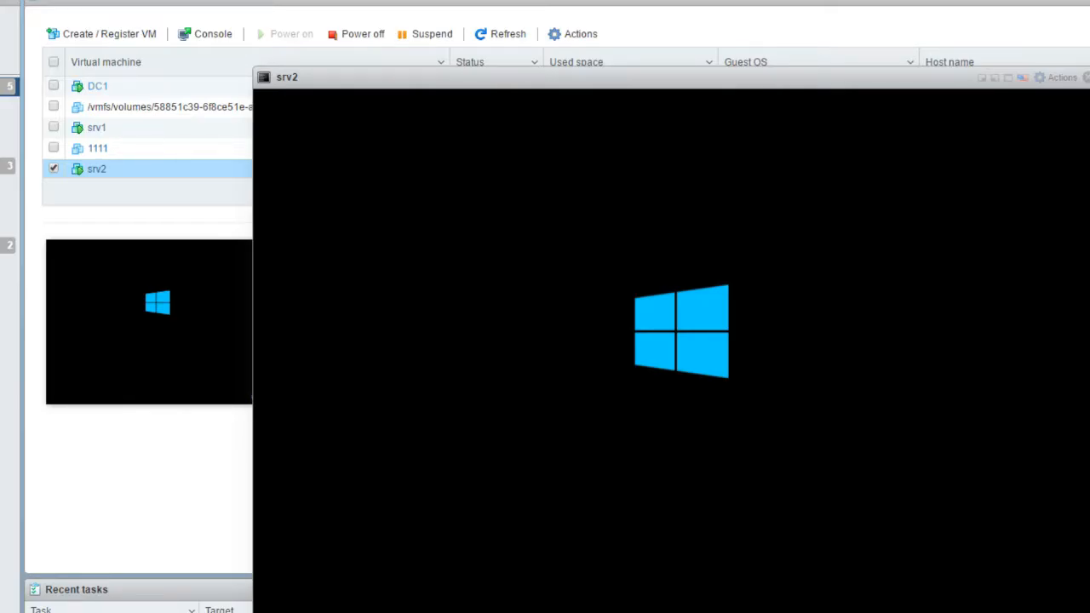
pyautogui.moveTo(389, 84); pyautogui.dragTo(345, 39)
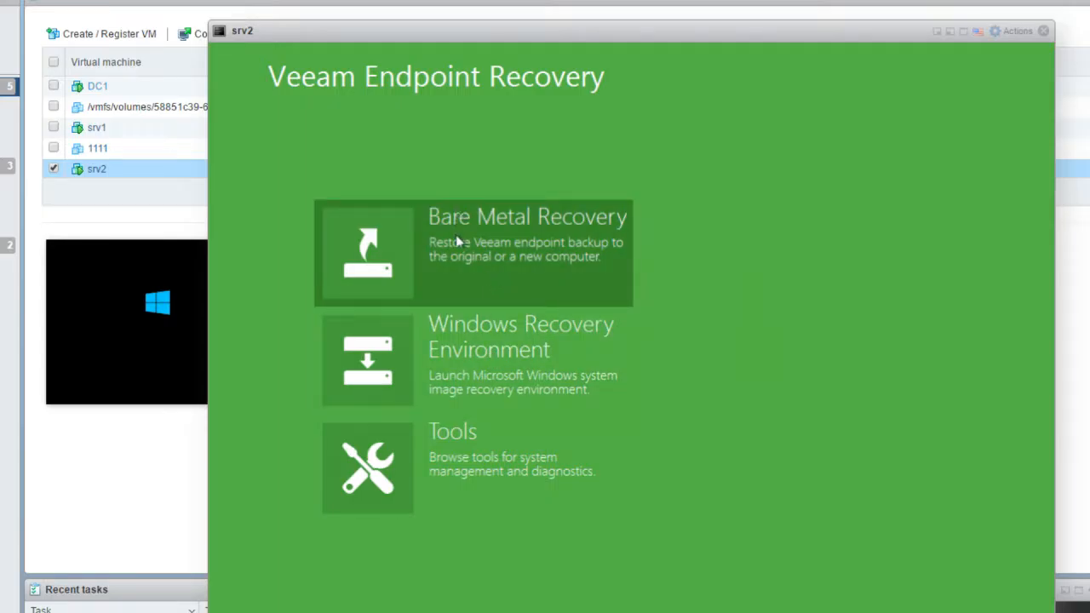
# Try the Windows Recovery Environment re-image wizard and network image search, then cancel out
pyautogui.click(451, 344)
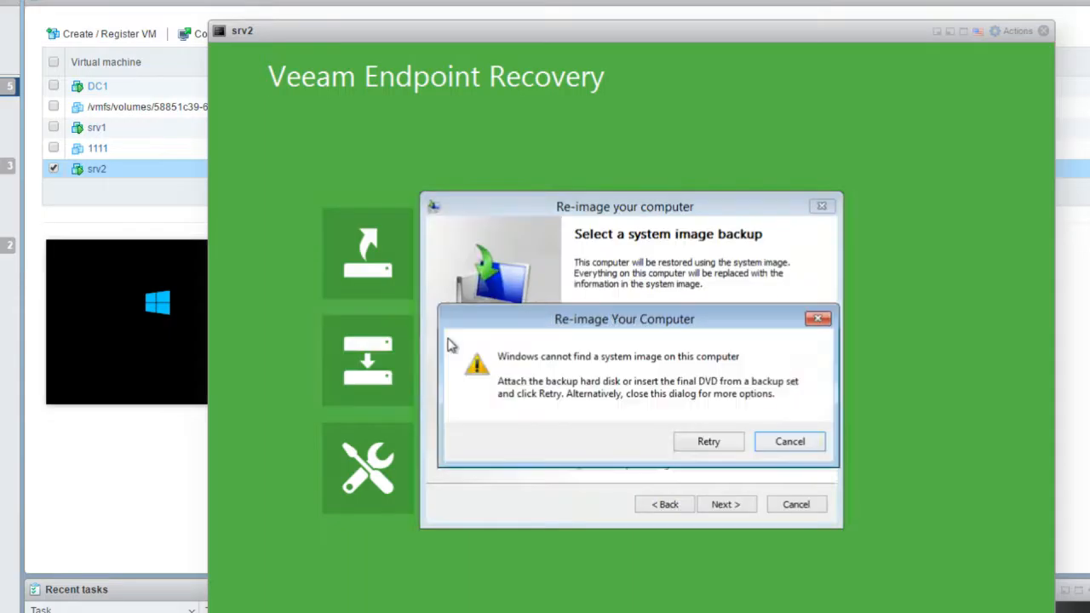
pyautogui.click(819, 448)
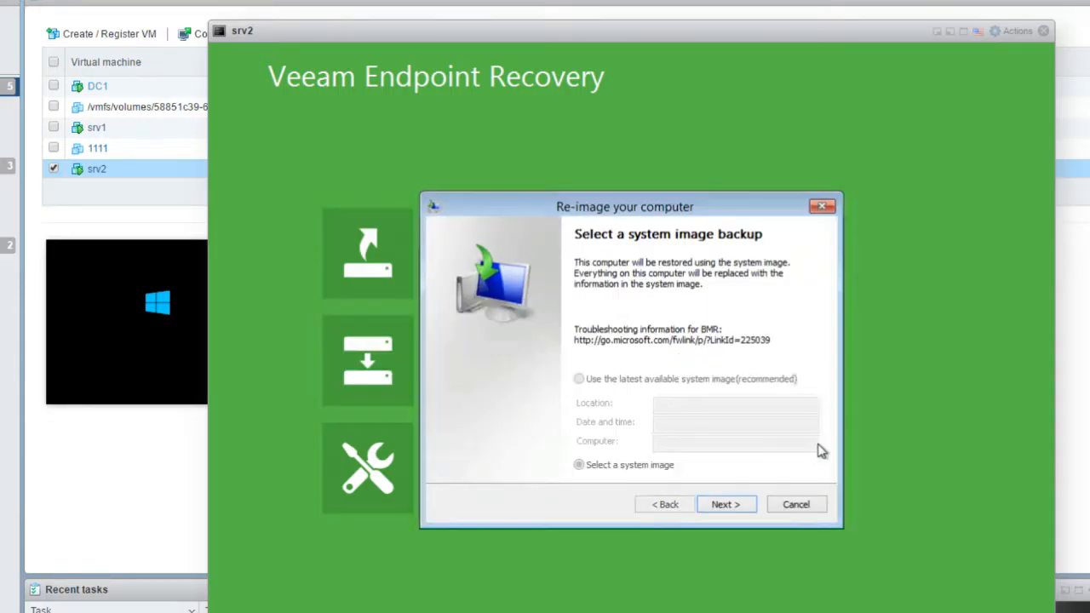
pyautogui.click(724, 508)
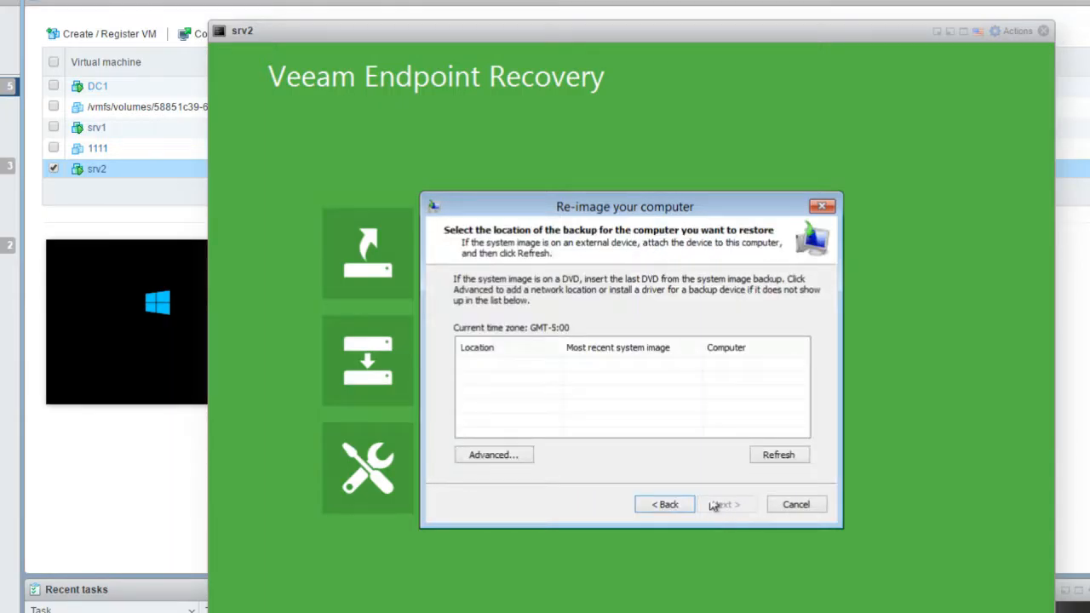
pyautogui.click(501, 453)
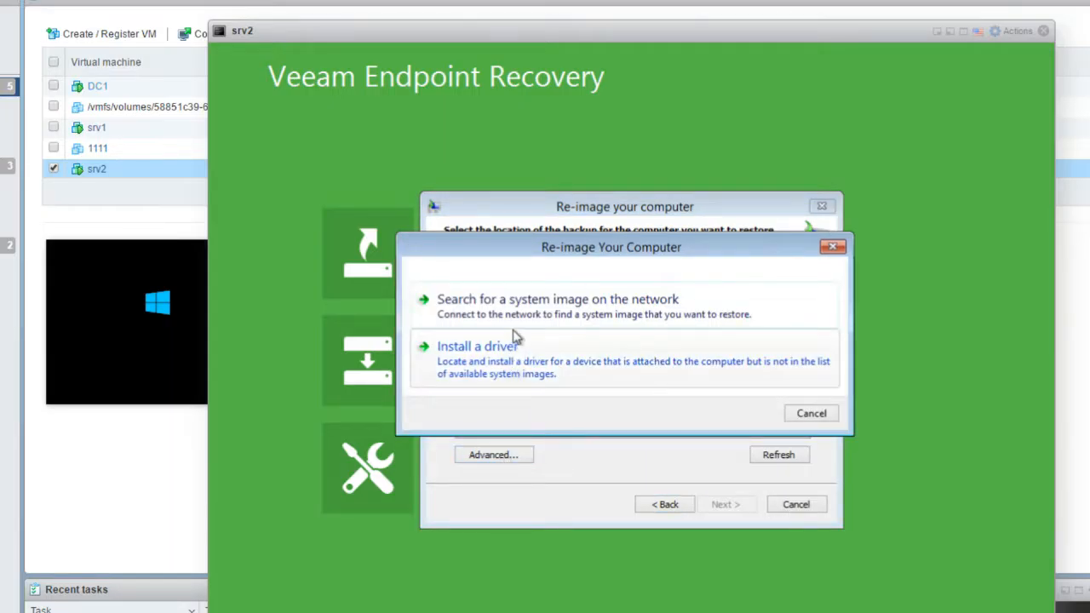
pyautogui.click(517, 321)
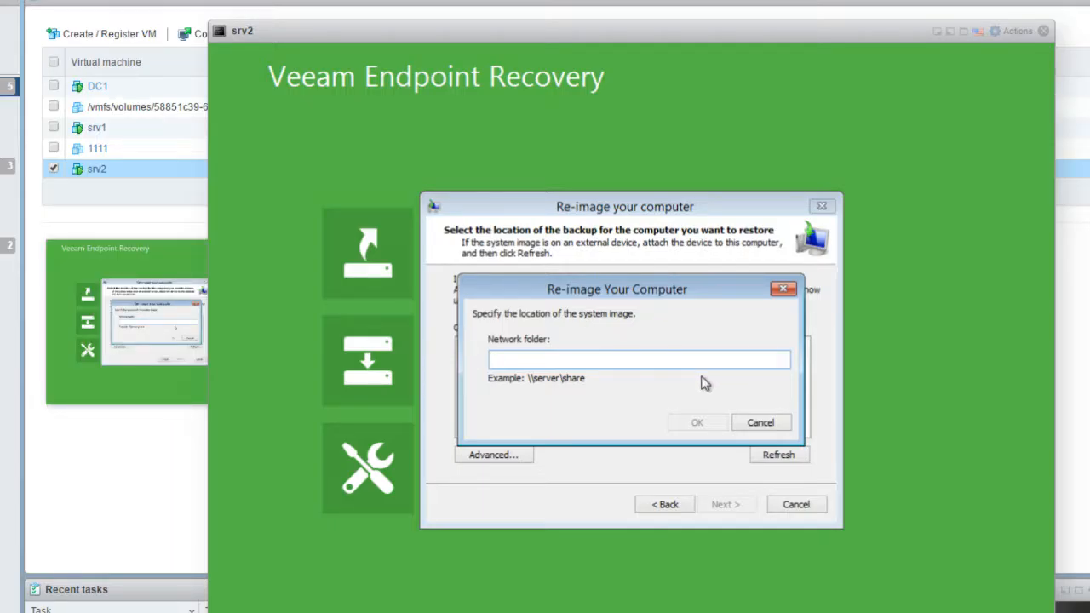
pyautogui.click(759, 423)
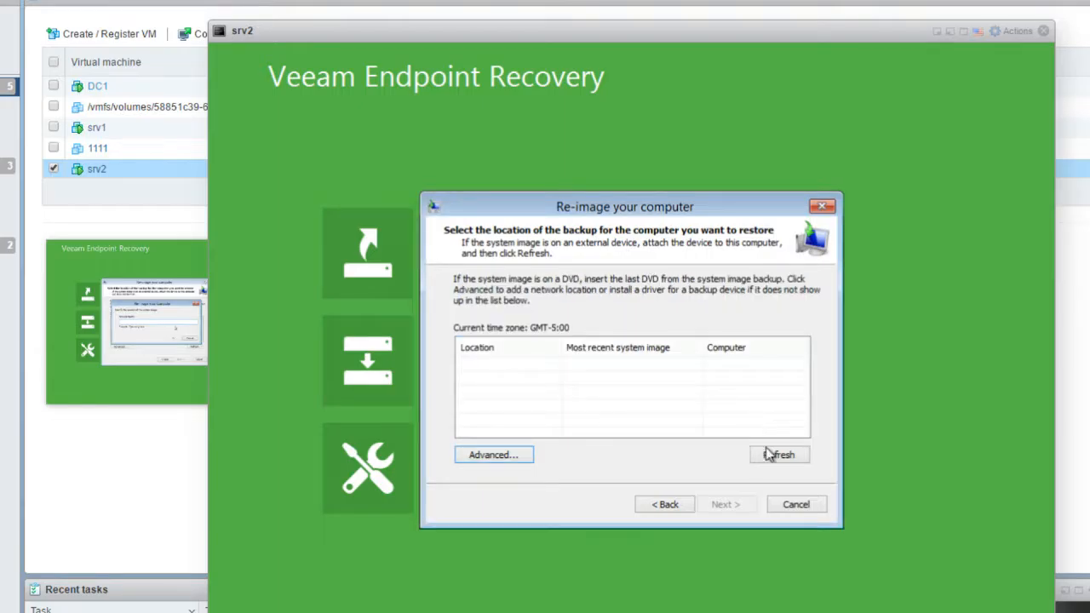
pyautogui.click(804, 505)
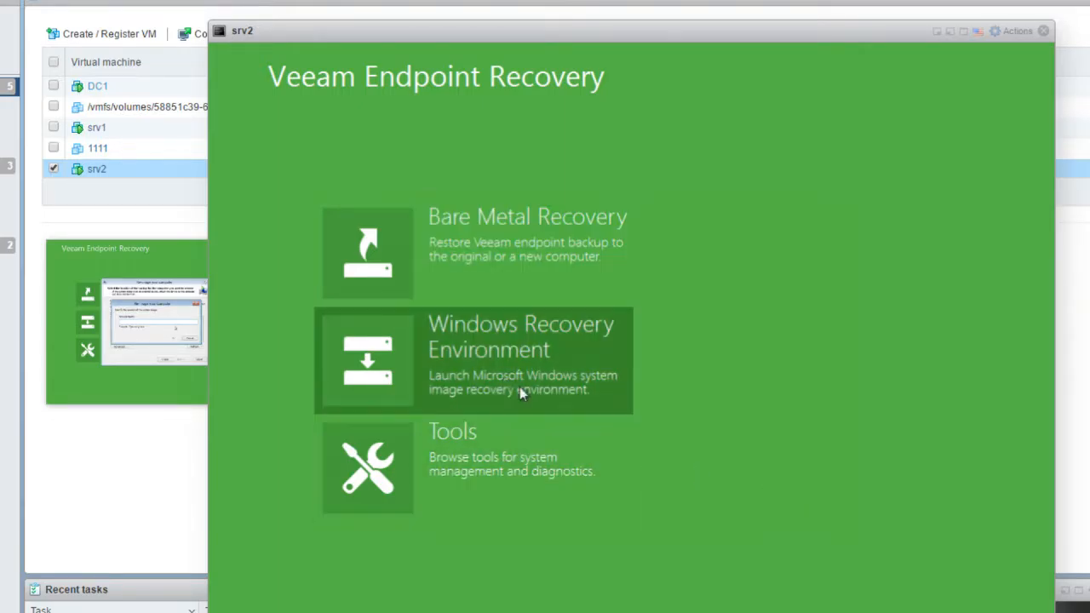
# View the recovery Tools page, return to the main menu, and start Bare Metal Recovery
pyautogui.click(437, 474)
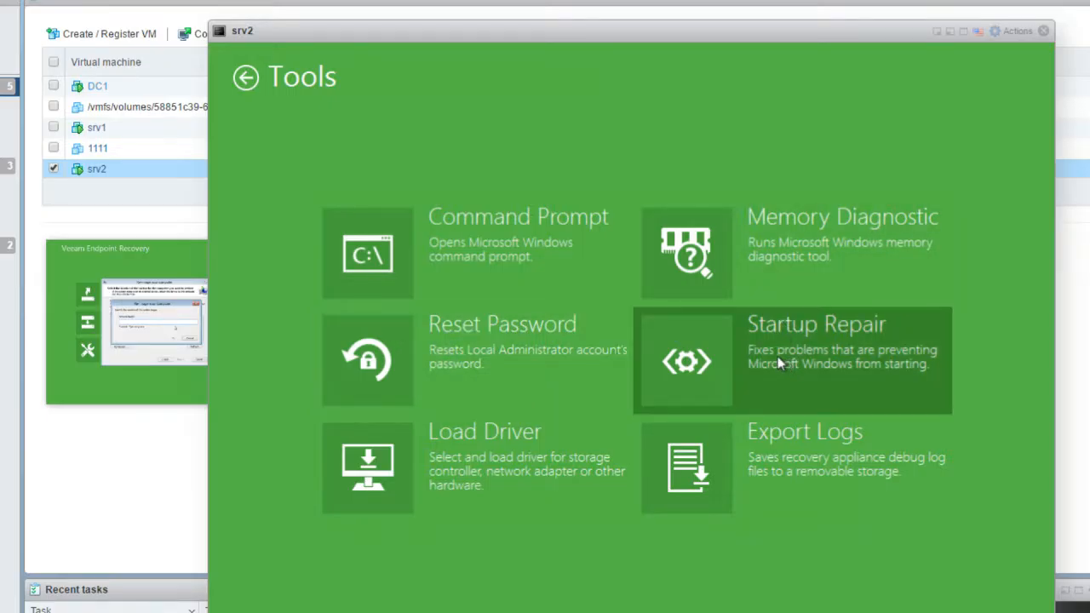
pyautogui.click(234, 65)
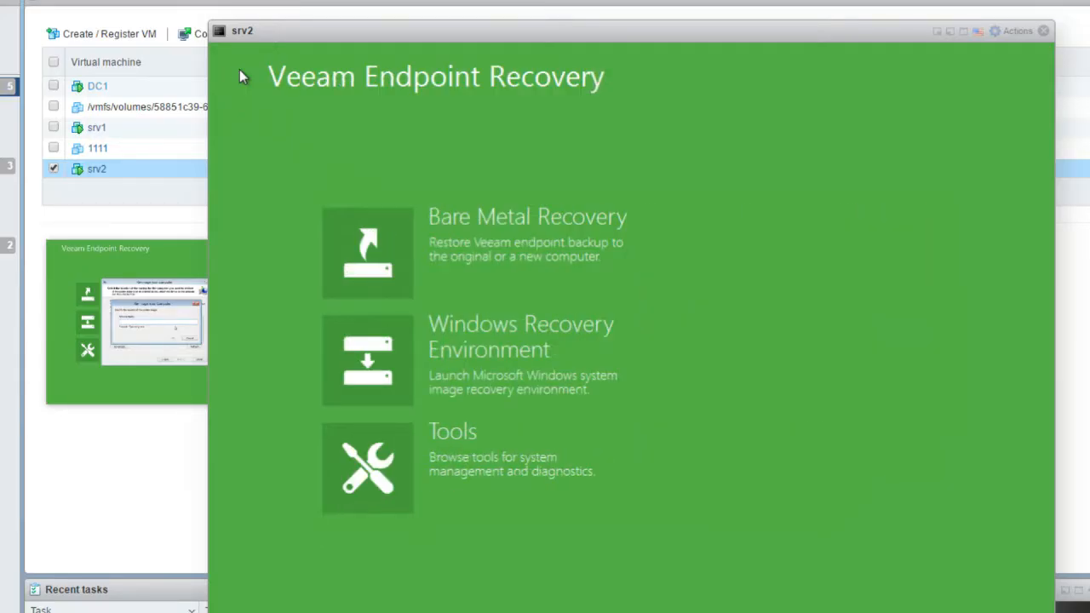
pyautogui.click(428, 266)
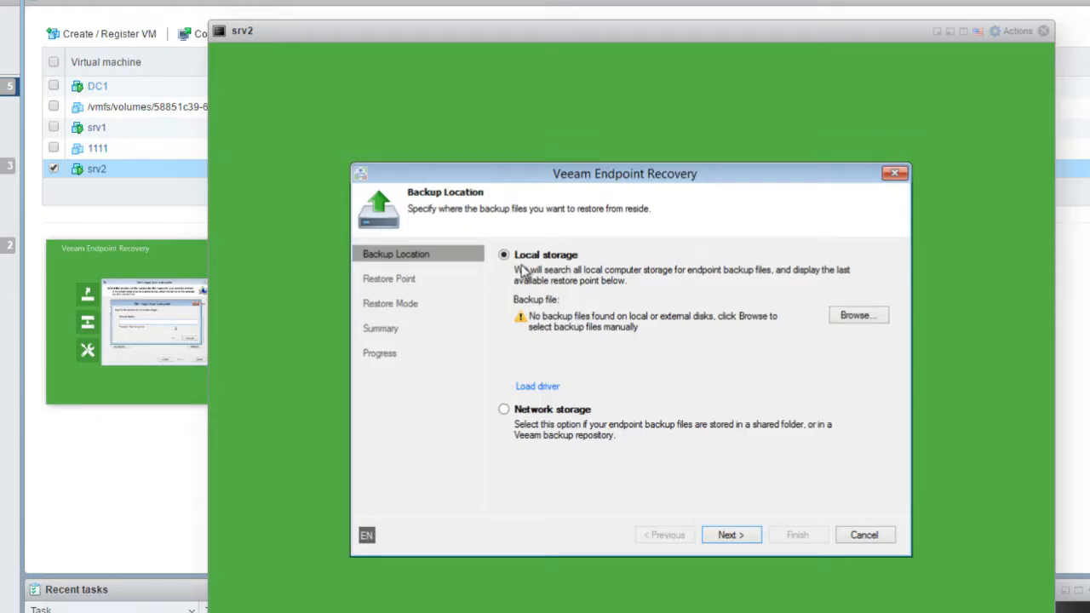
# Choose network storage with a shared folder at \\dc1\shared as the backup location
pyautogui.click(524, 411)
pyautogui.click(727, 542)
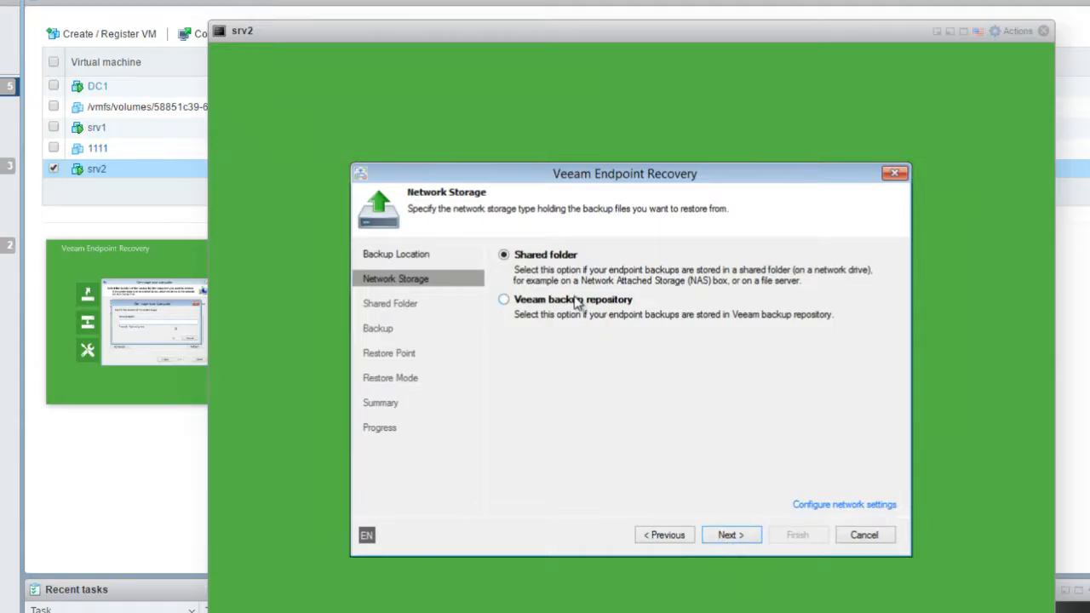
pyautogui.click(725, 537)
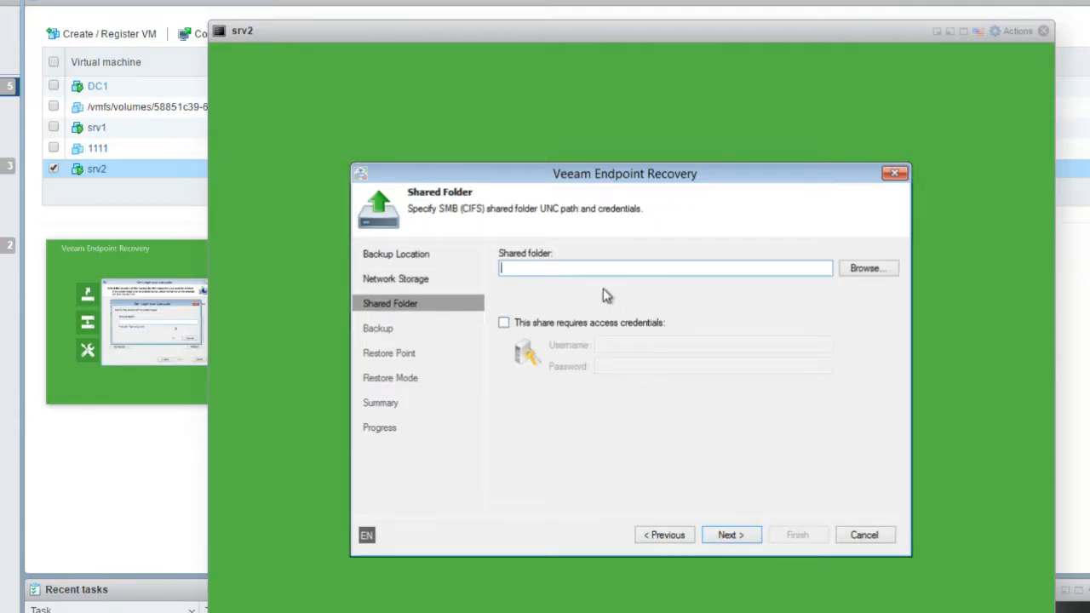
pyautogui.write('\\\\dc')
pyautogui.write('1\\shared')
pyautogui.press('Tab')
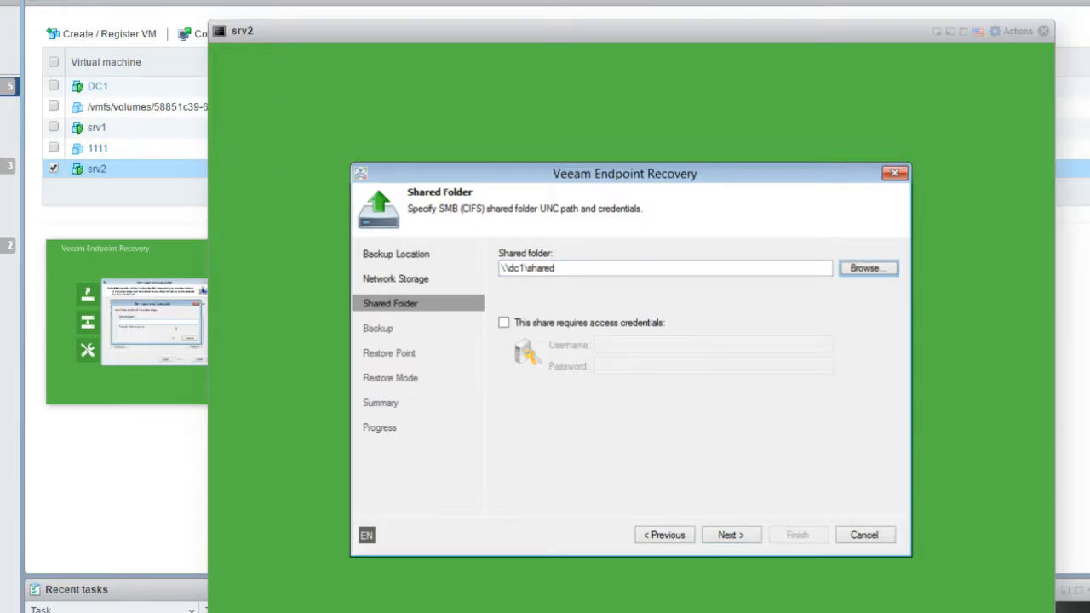
# Enable share credentials, enter the account user name and password, and search for backups
pyautogui.click(584, 324)
pyautogui.click(616, 344)
pyautogui.write('x')
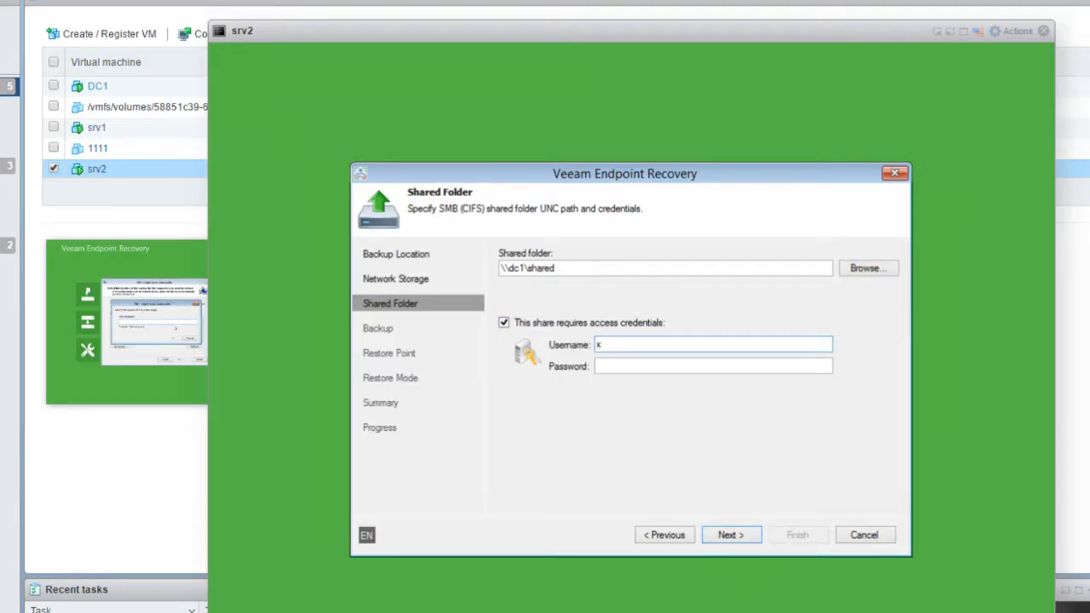
pyautogui.write('-admin')
pyautogui.press('Tab')
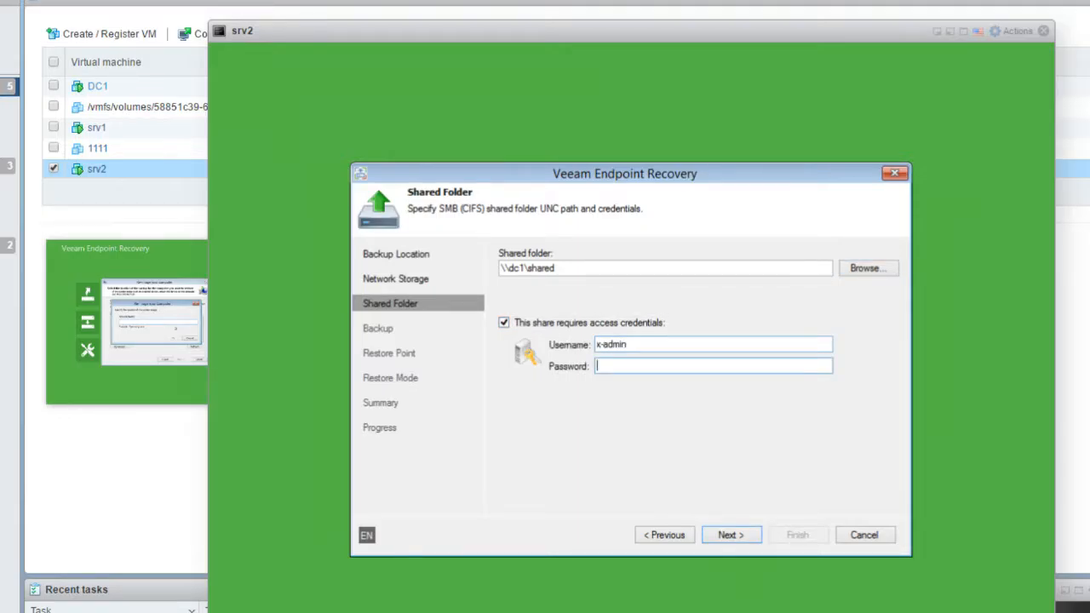
pyautogui.write('P@ssw0rd!')
pyautogui.click(726, 540)
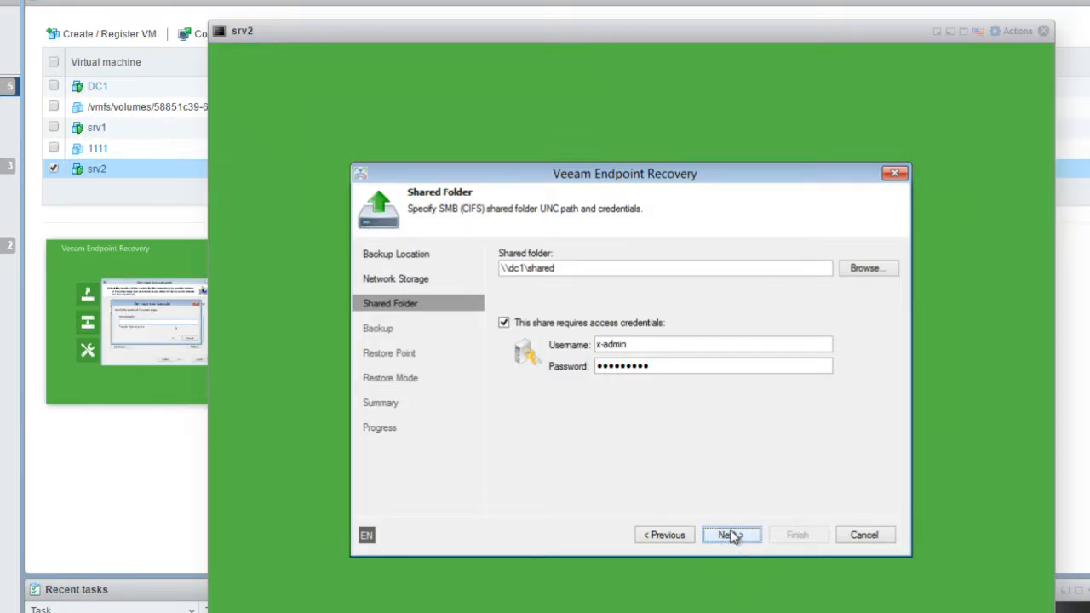
pyautogui.click(731, 537)
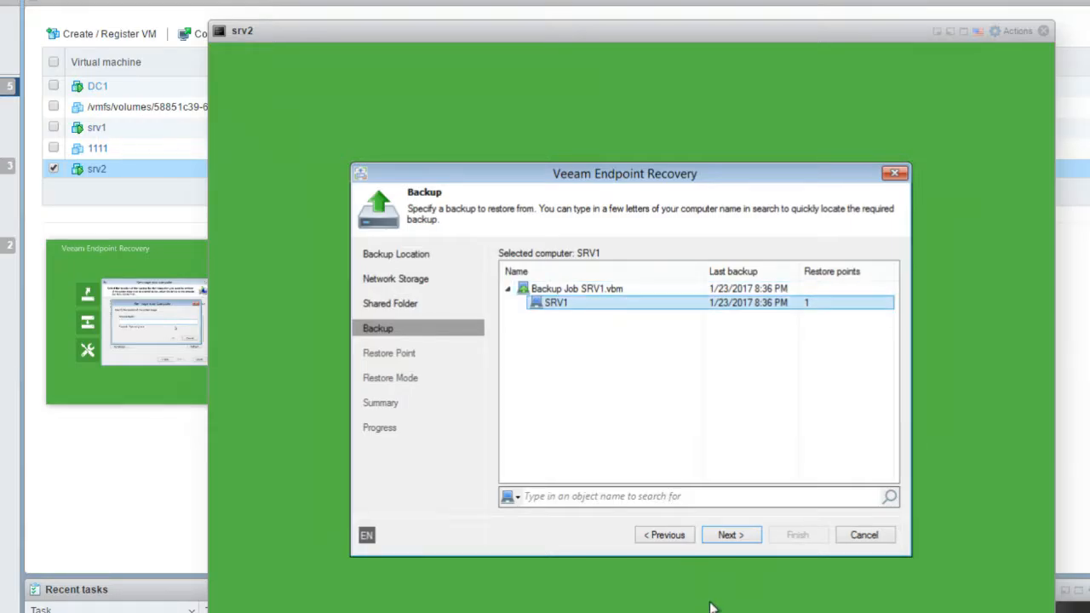
# Use SRV1's only restore point, choose Manual restore (advanced), and customize the disk mapping
pyautogui.click(731, 538)
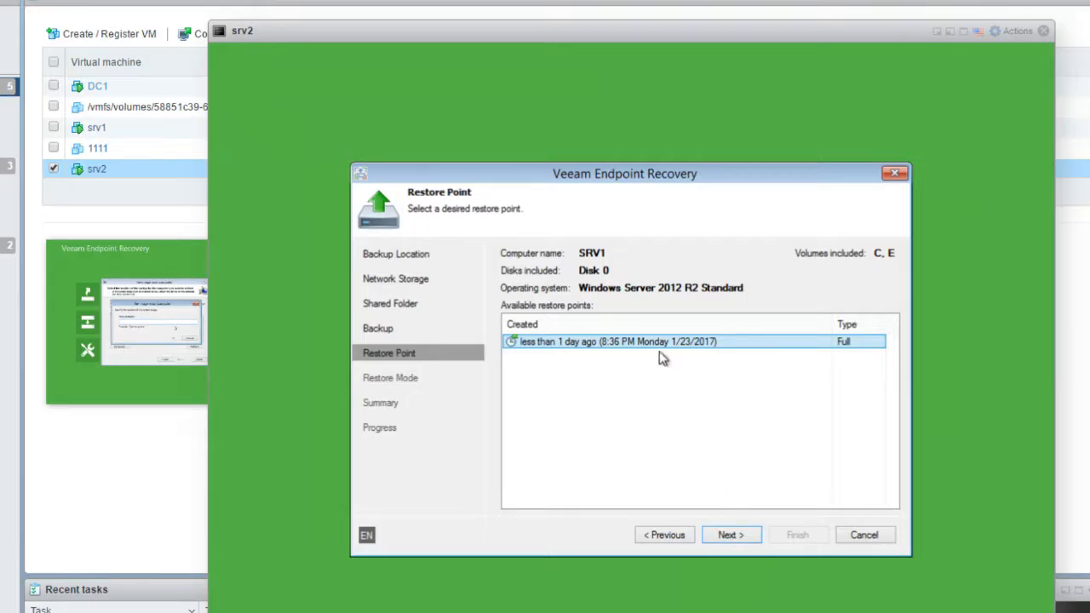
pyautogui.click(718, 538)
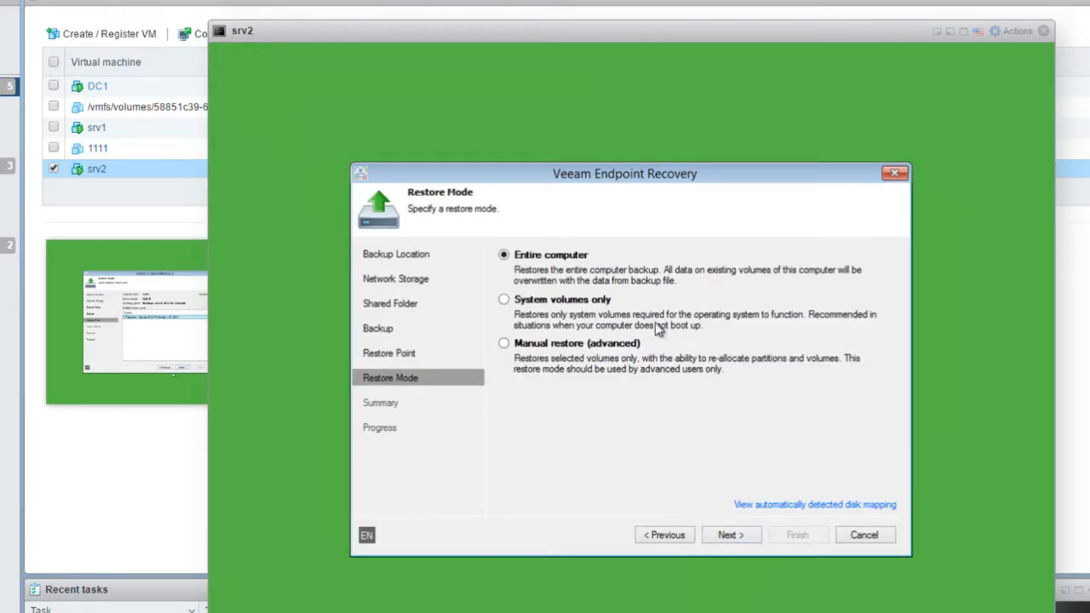
pyautogui.click(543, 343)
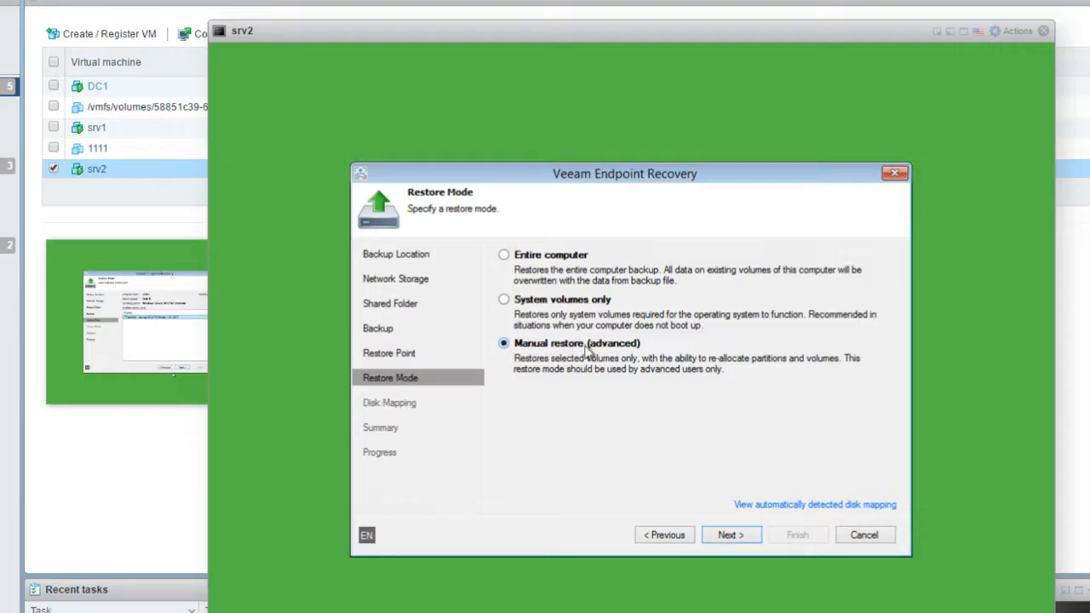
pyautogui.click(735, 535)
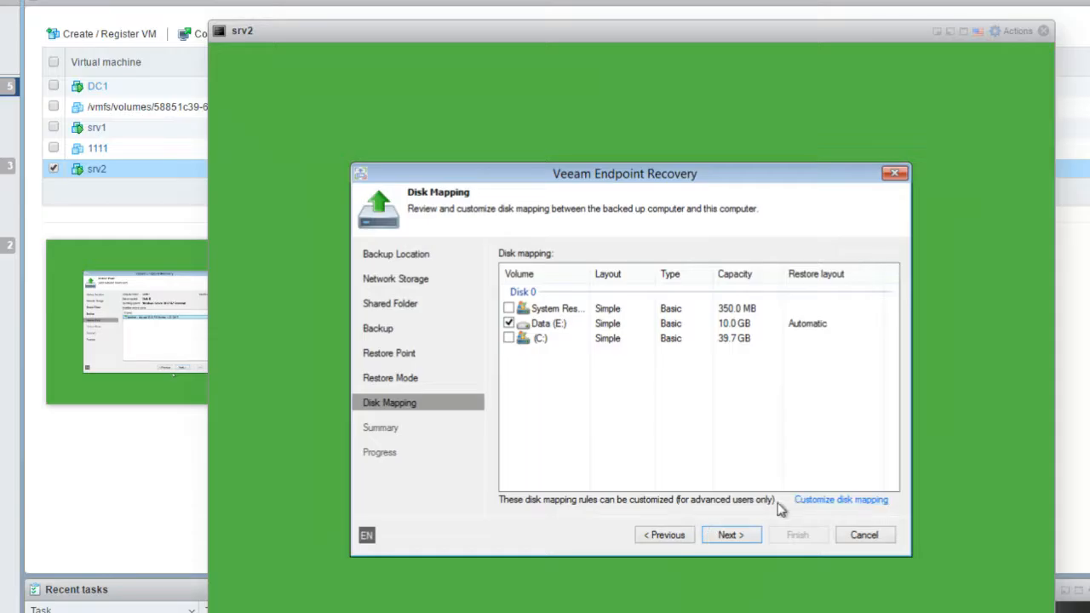
pyautogui.click(665, 539)
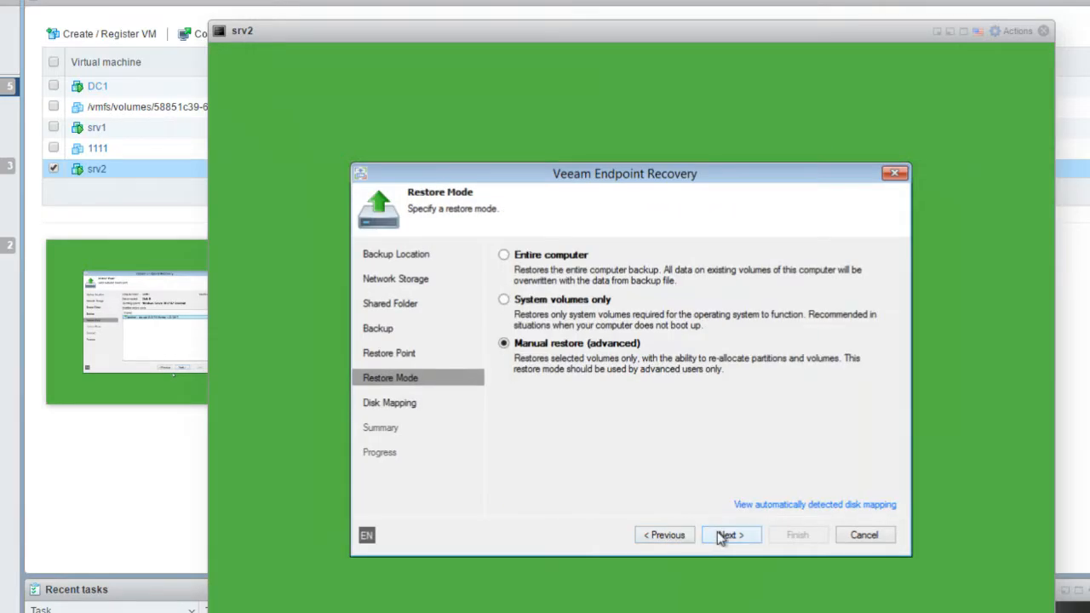
pyautogui.click(721, 537)
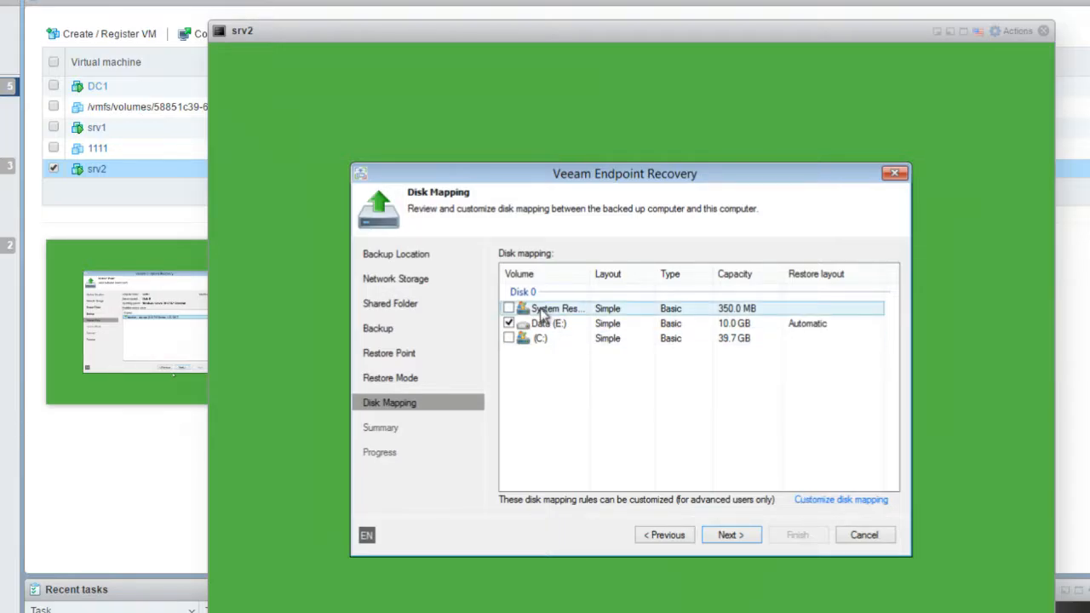
pyautogui.click(510, 312)
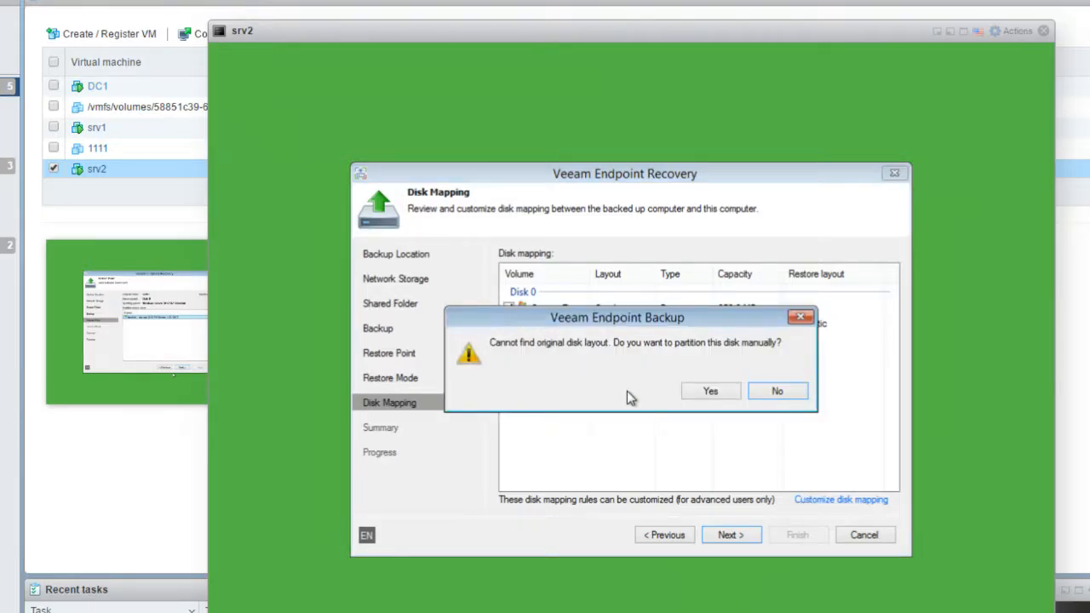
# Agree to manual partitioning and erase all existing partitions on Disk 0
pyautogui.click(714, 397)
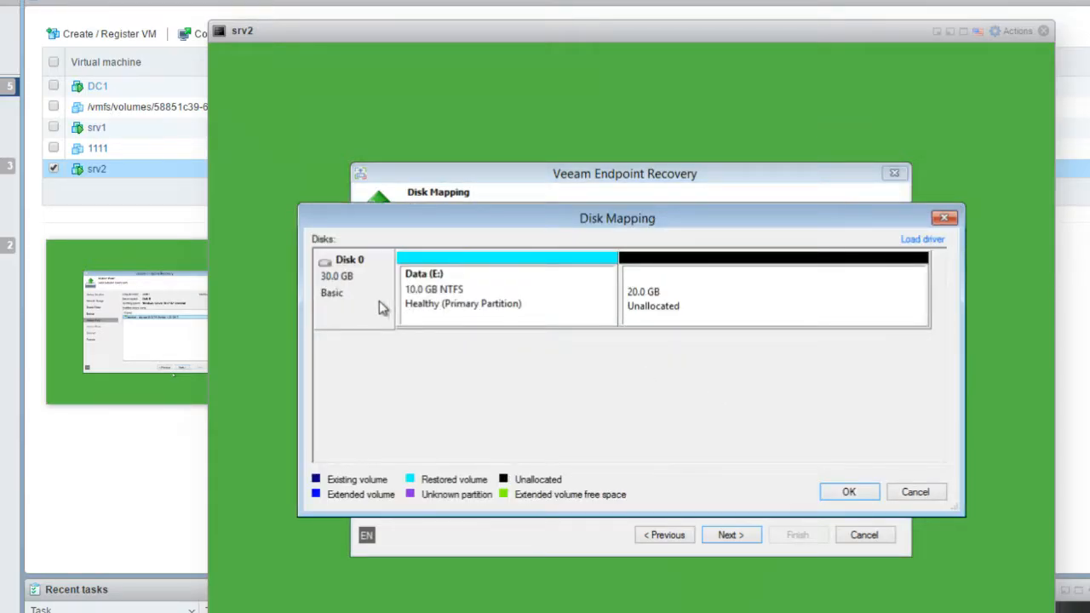
pyautogui.rightClick(332, 295)
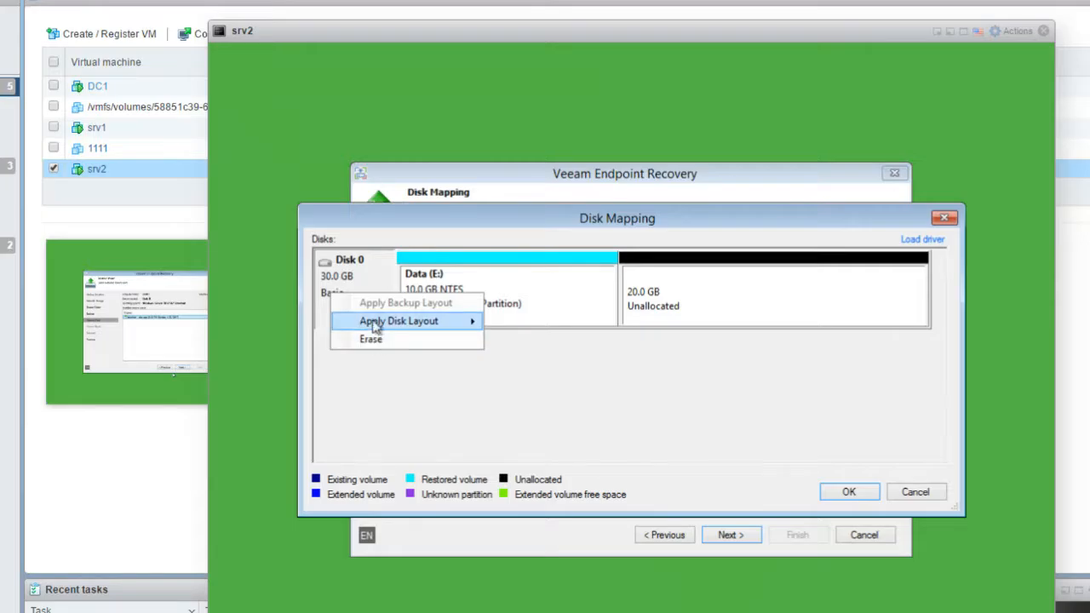
pyautogui.moveTo(365, 326)
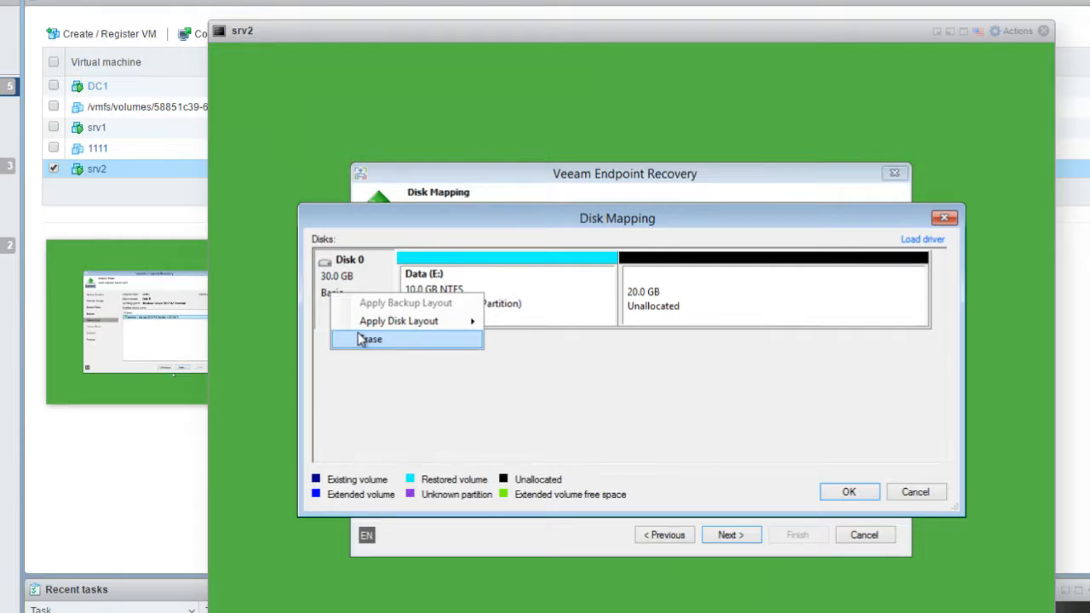
pyautogui.click(362, 340)
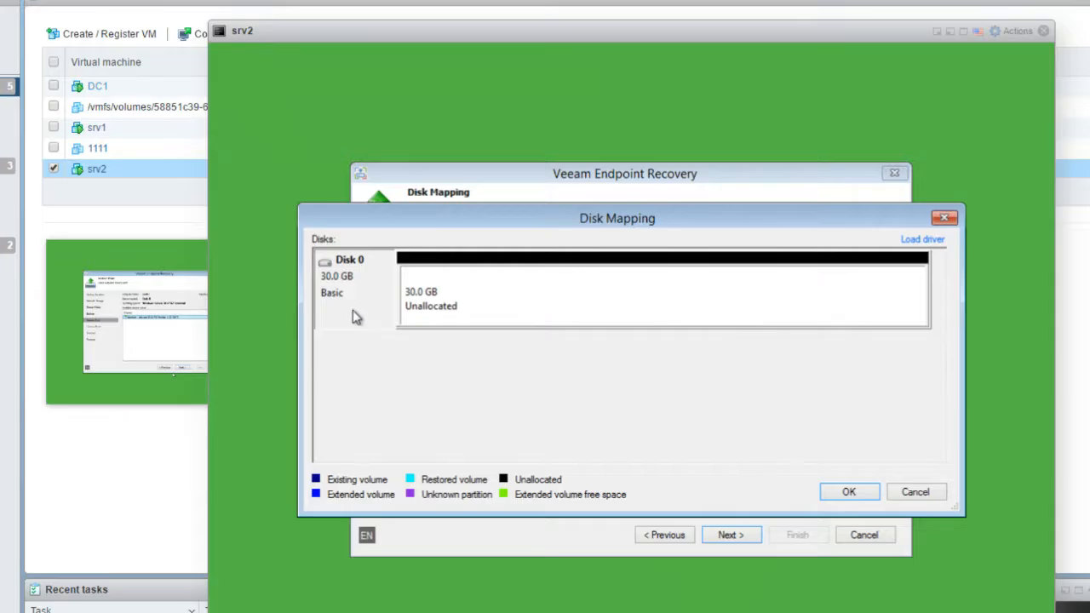
# Restore the 350 MB System Reserved partition and the C: volume, accepting C:'s shrink to fit
pyautogui.rightClick(451, 295)
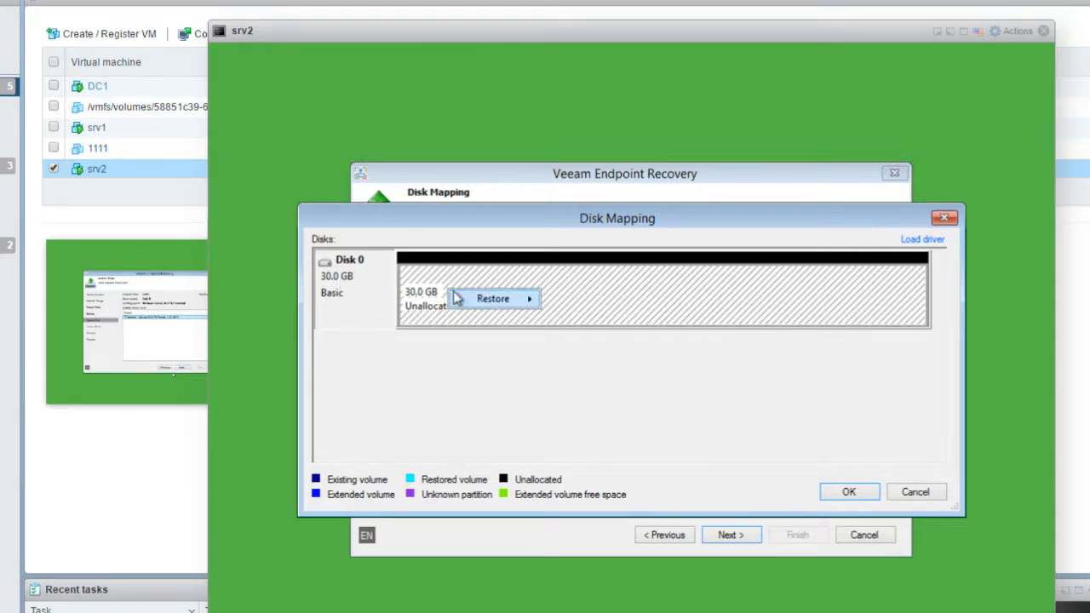
pyautogui.moveTo(475, 301)
pyautogui.moveTo(577, 308)
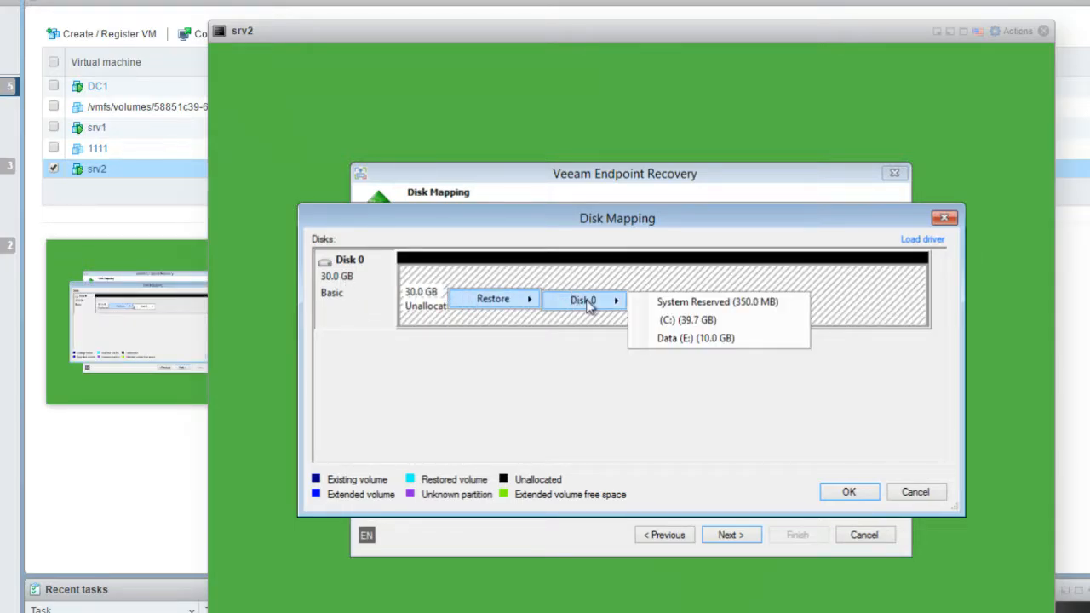
pyautogui.click(682, 305)
pyautogui.rightClick(621, 303)
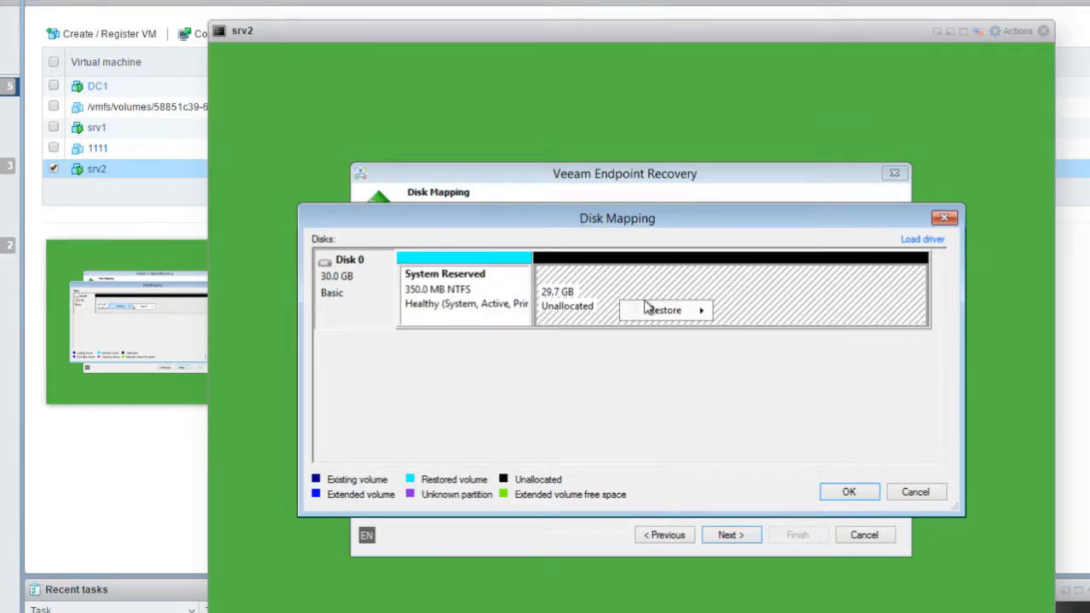
pyautogui.moveTo(655, 314)
pyautogui.moveTo(755, 313)
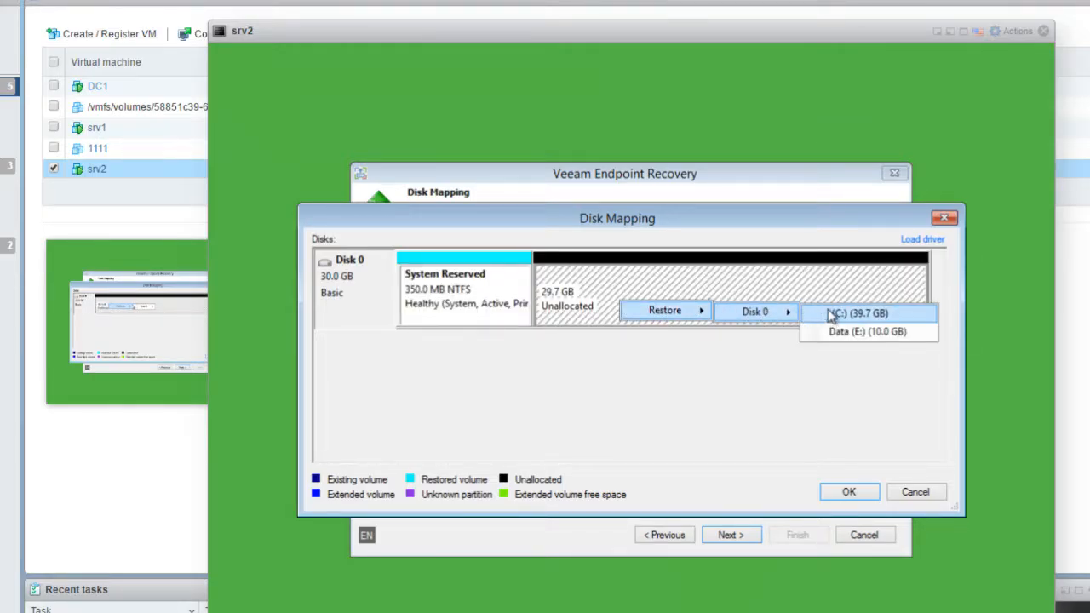
pyautogui.click(828, 313)
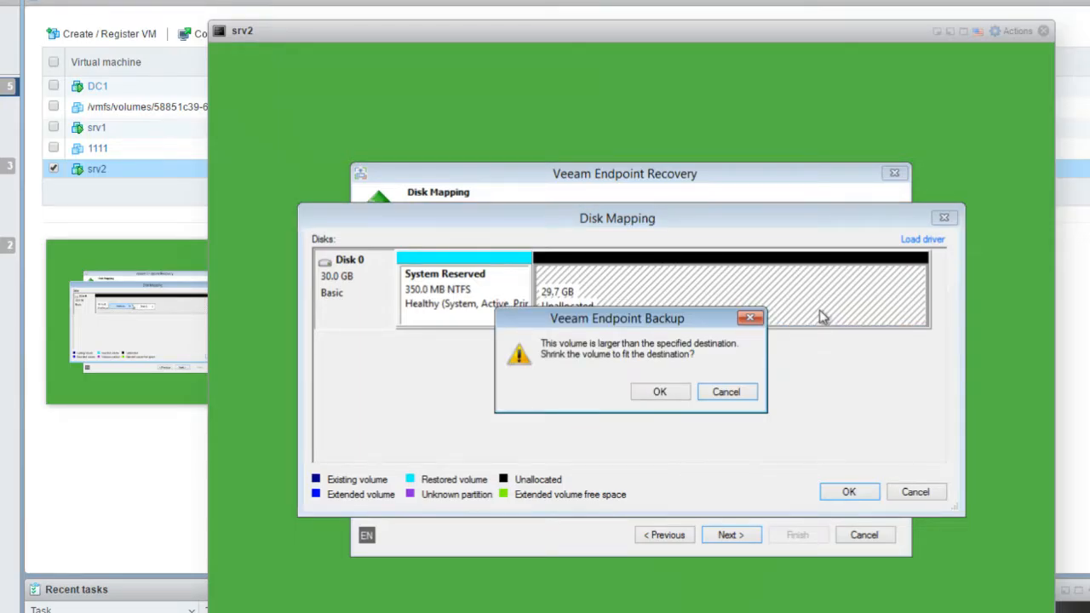
pyautogui.click(657, 392)
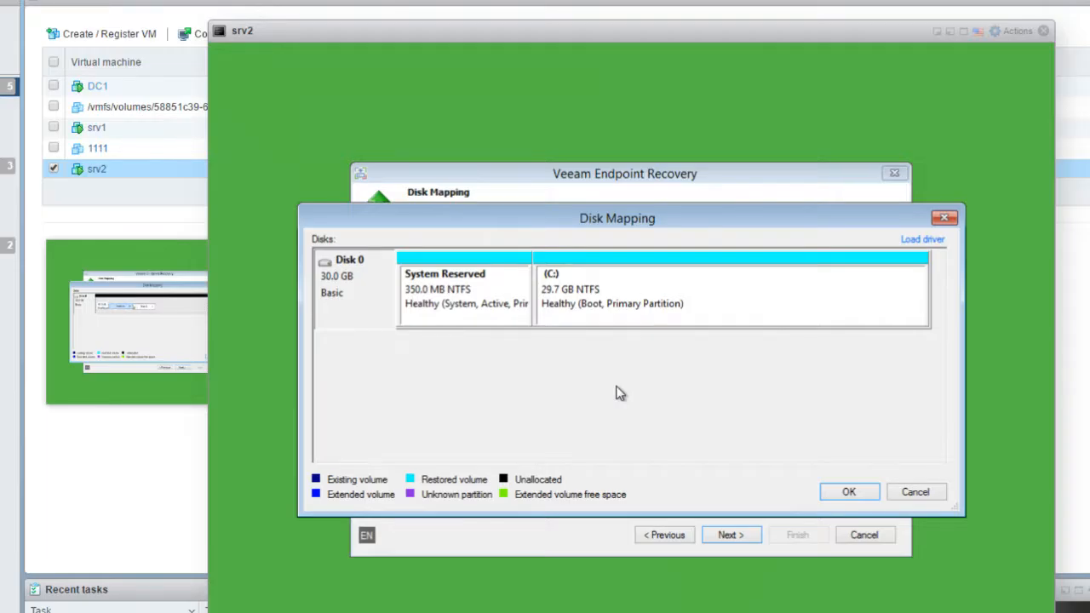
# Resize the restored C: volume down to 24.8 GB in the Volume Resize dialog
pyautogui.rightClick(682, 293)
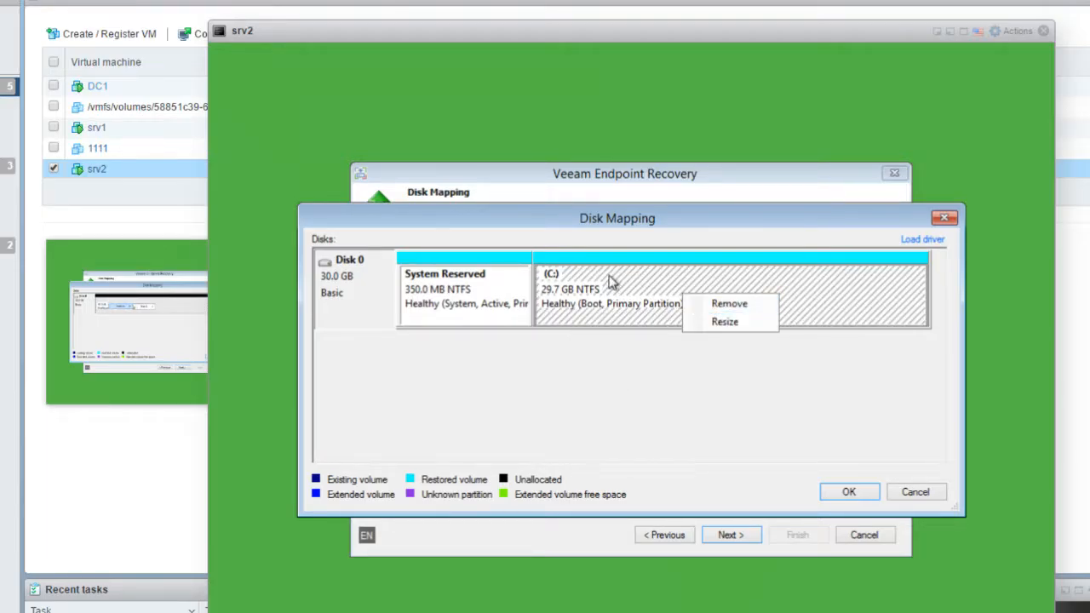
pyautogui.click(611, 282)
pyautogui.click(447, 289)
pyautogui.click(673, 284)
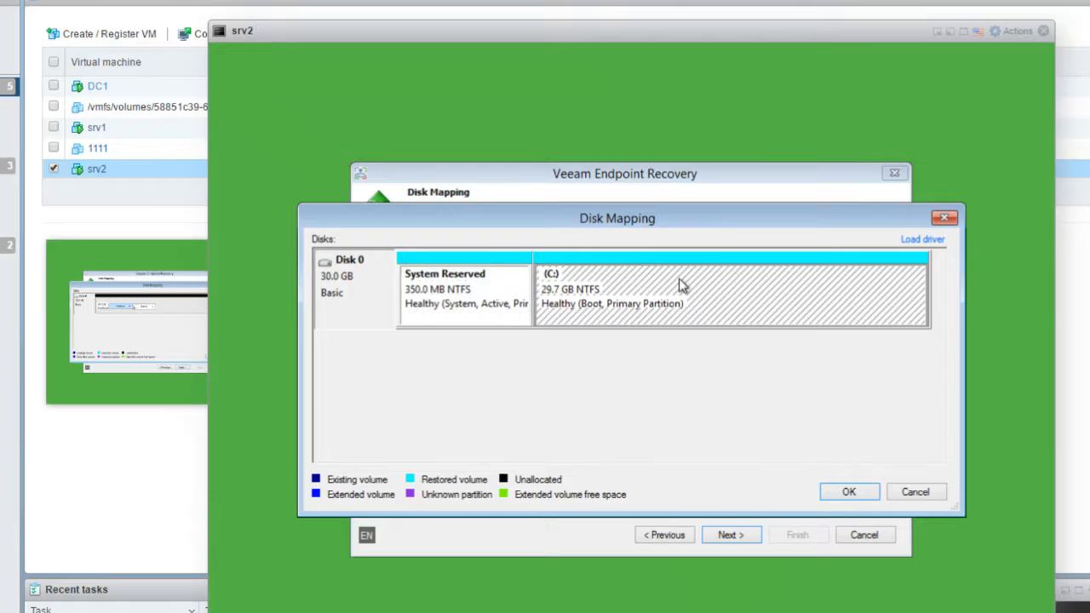
pyautogui.rightClick(726, 294)
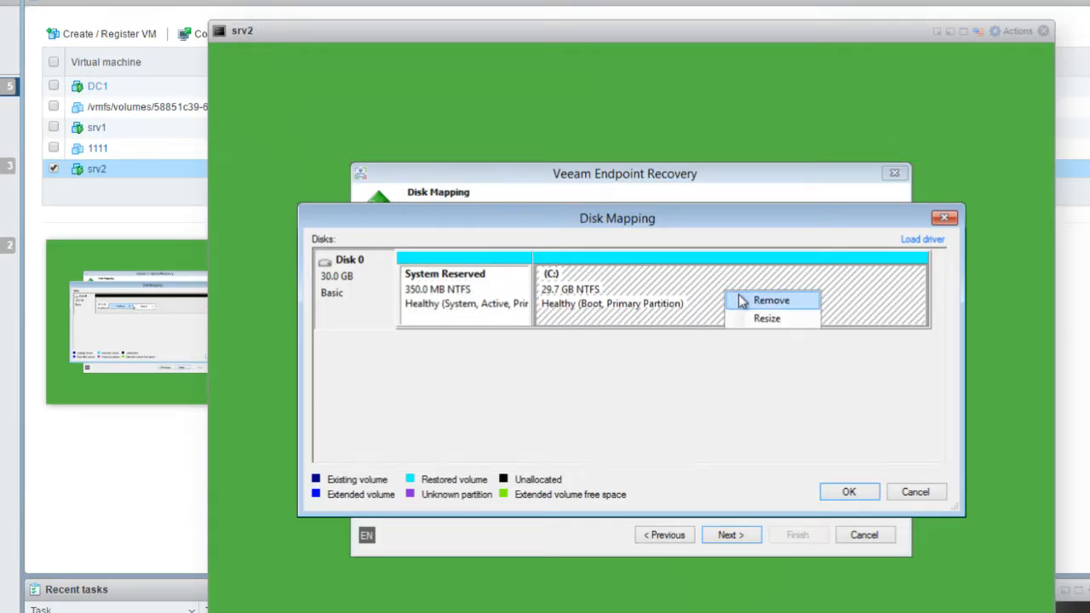
pyautogui.click(745, 319)
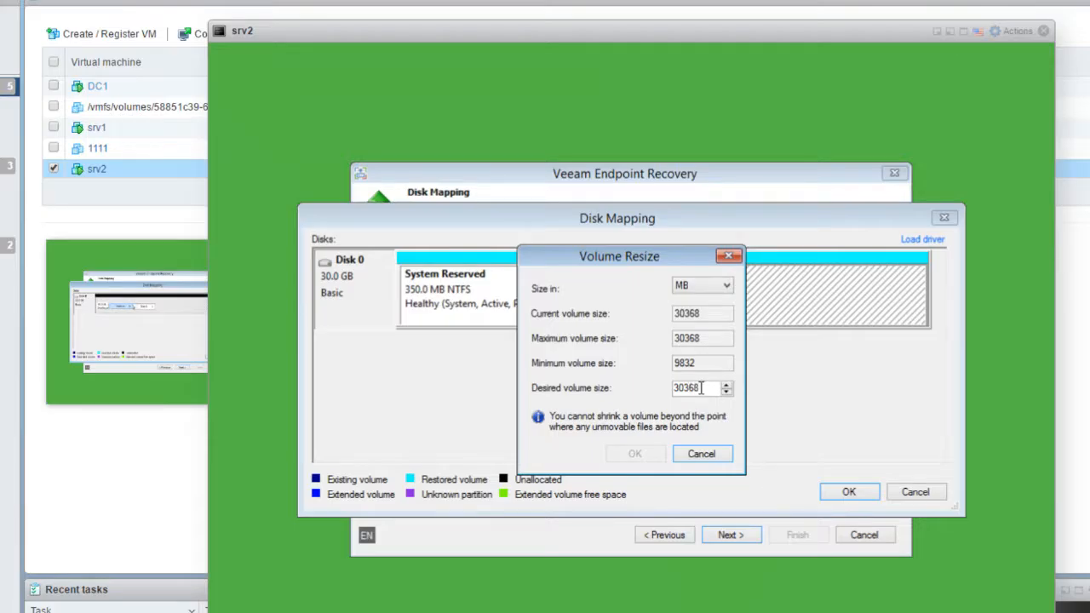
pyautogui.moveTo(681, 387); pyautogui.dragTo(659, 389)
pyautogui.write('3')
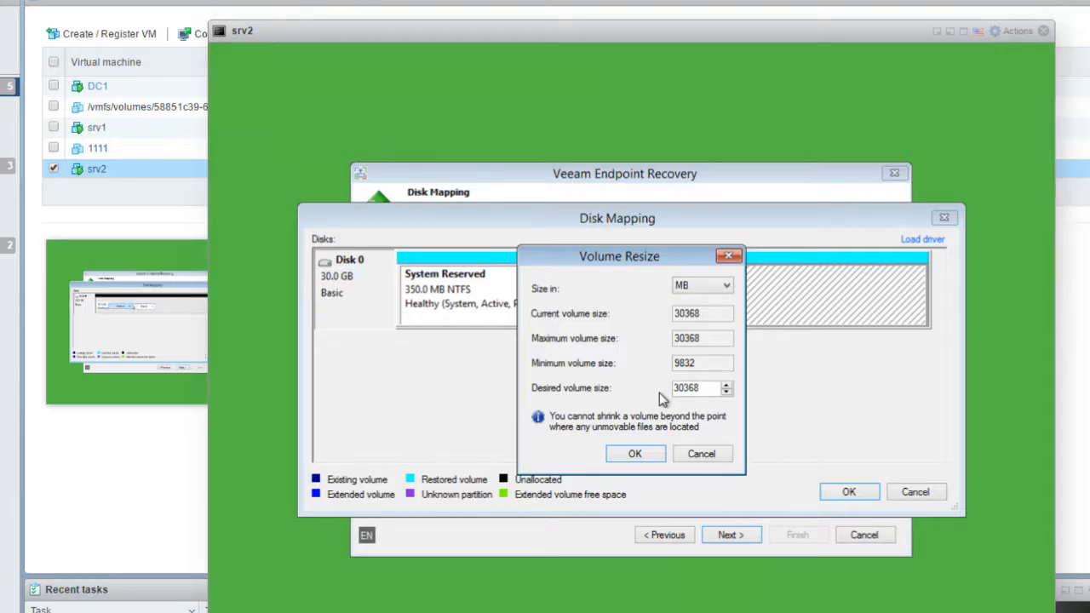
pyautogui.press('BackSpace')
pyautogui.press('BackSpace')
pyautogui.write('25')
pyautogui.click(635, 454)
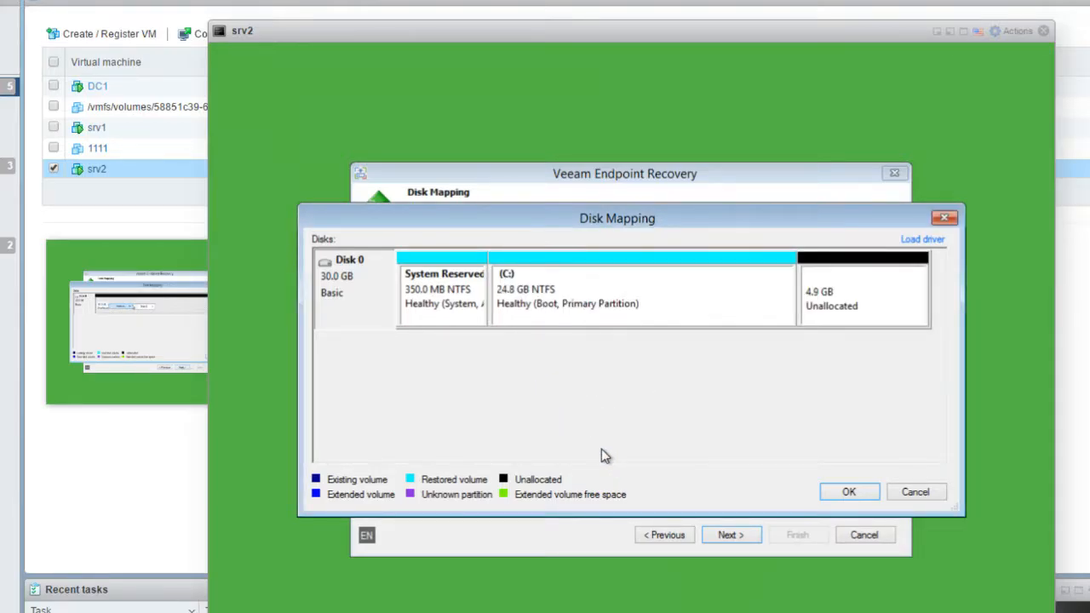
# Restore Data (E:) into the 4.9 GB unallocated space, accept the shrink, and confirm the layout
pyautogui.rightClick(860, 281)
pyautogui.moveTo(894, 292)
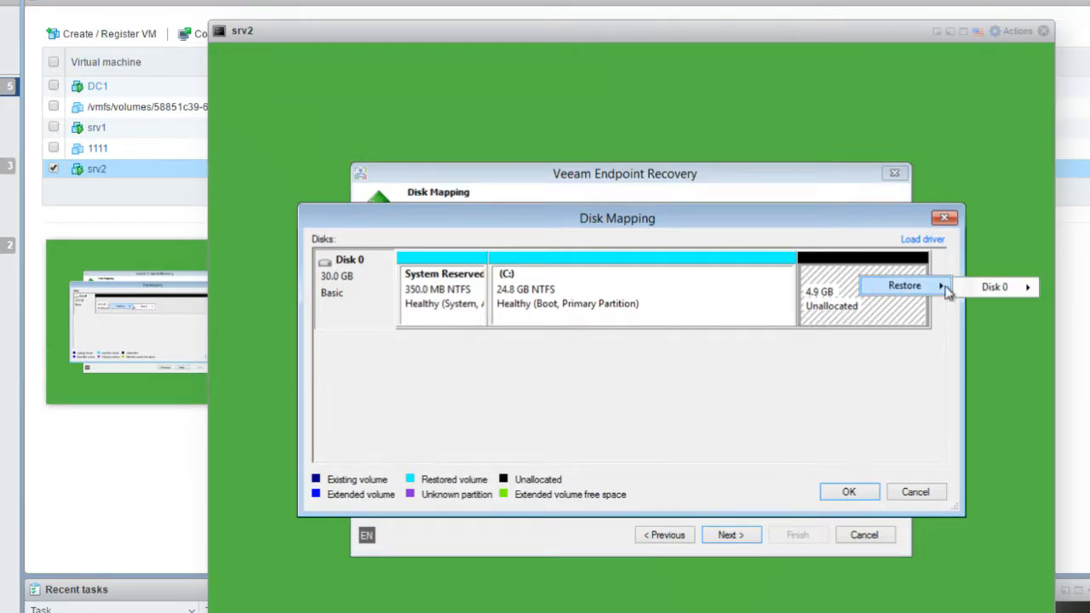
pyautogui.moveTo(1006, 294)
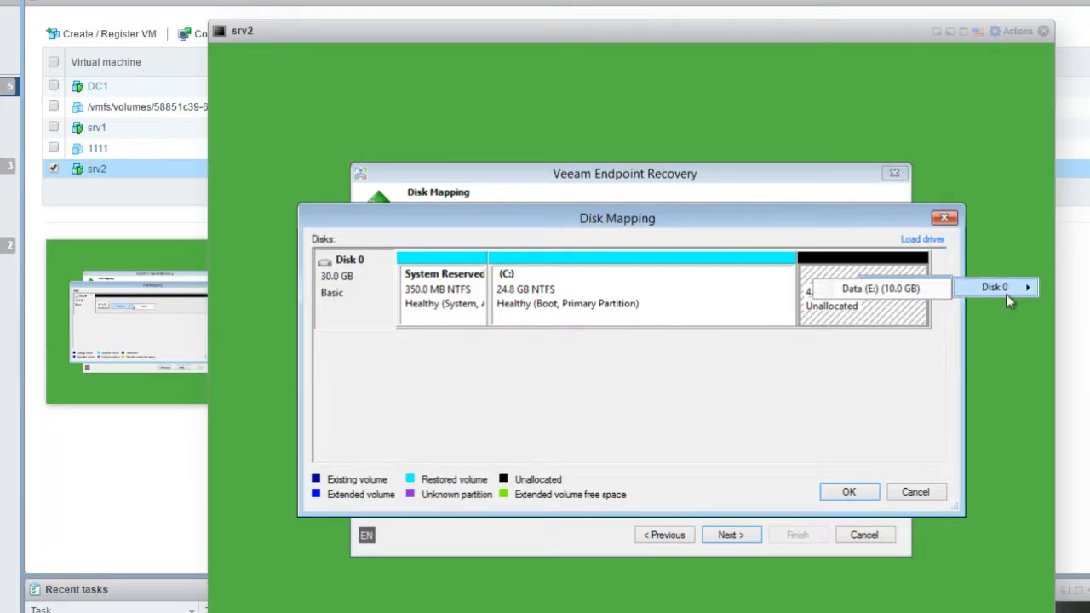
pyautogui.click(899, 289)
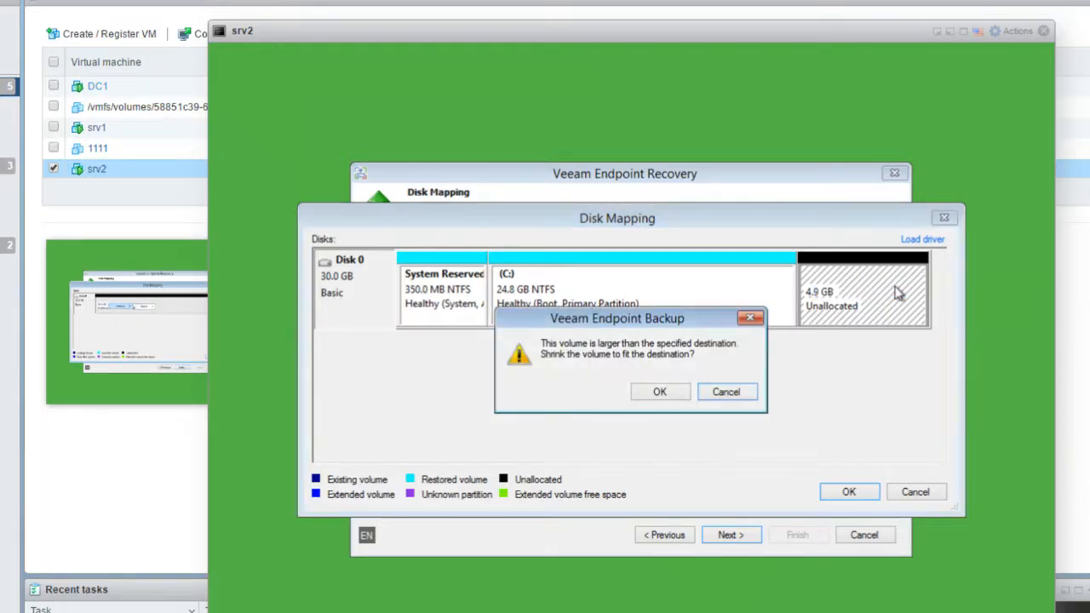
pyautogui.click(657, 392)
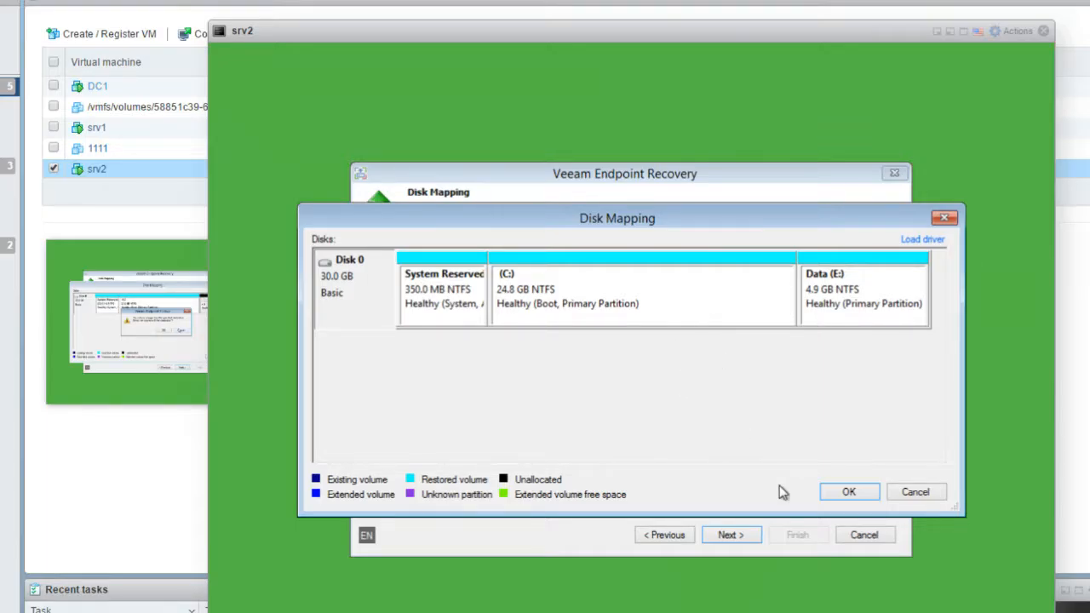
pyautogui.click(859, 497)
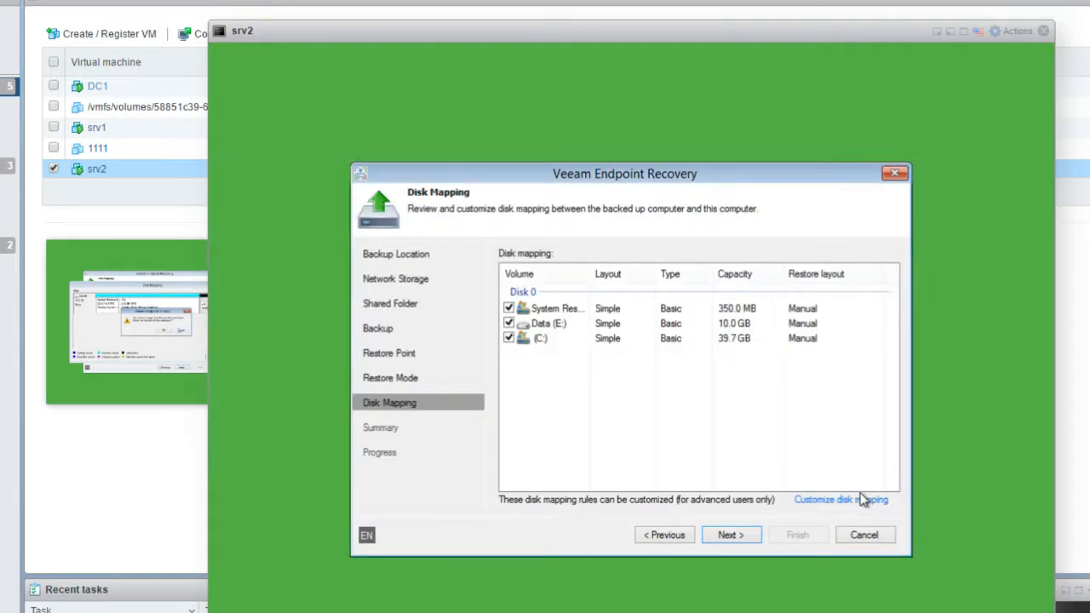
# Start the restore from the Summary page and let it run to completion for all volumes
pyautogui.click(737, 541)
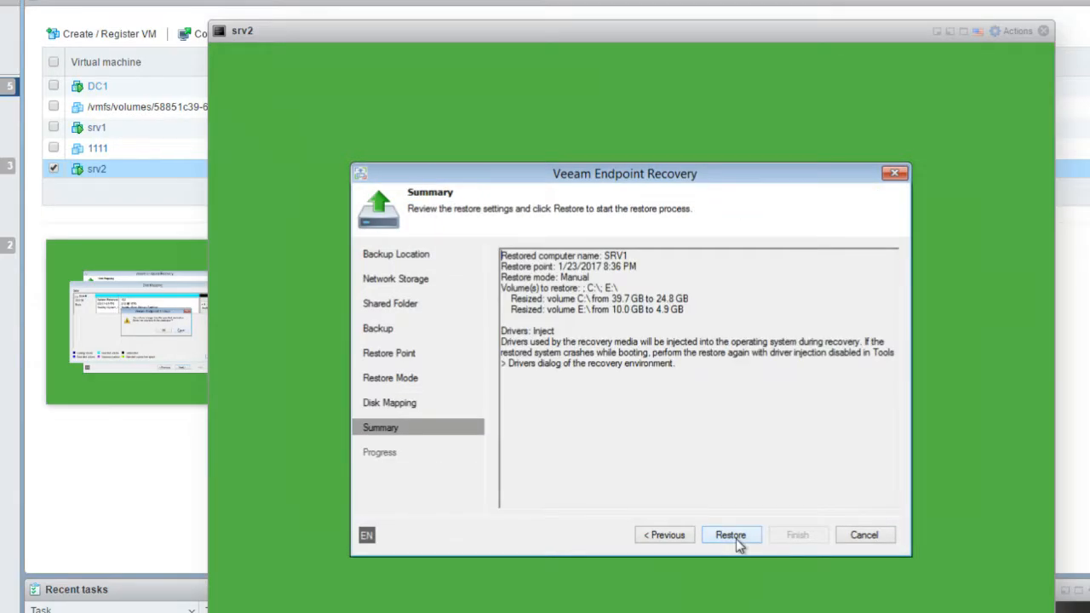
pyautogui.click(730, 537)
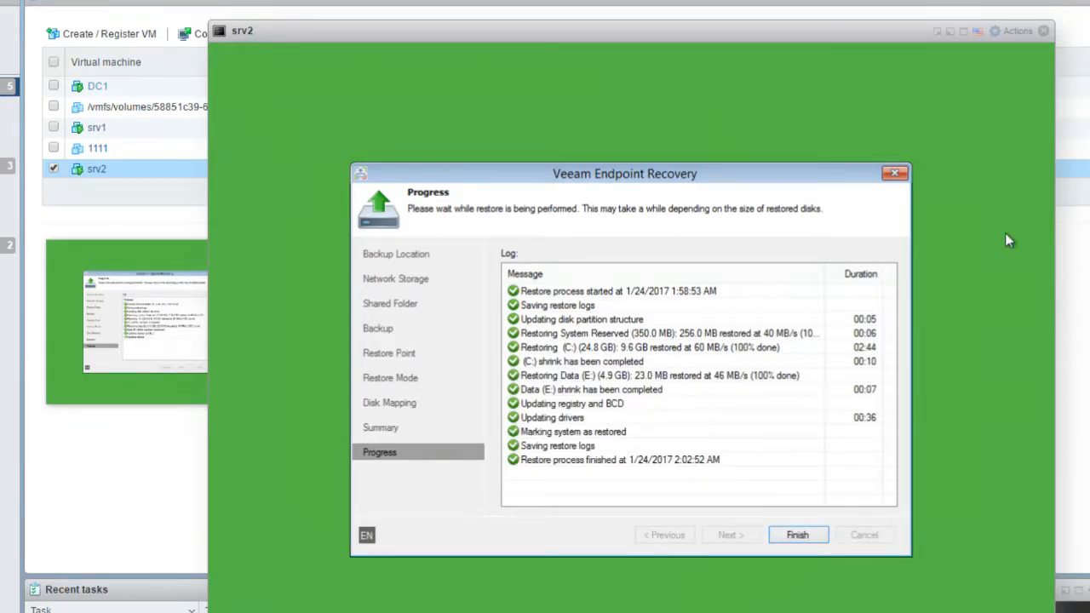
# Close the finished recovery wizard and confirm the reboot so srv2 boots to its sign-in screen
pyautogui.click(785, 536)
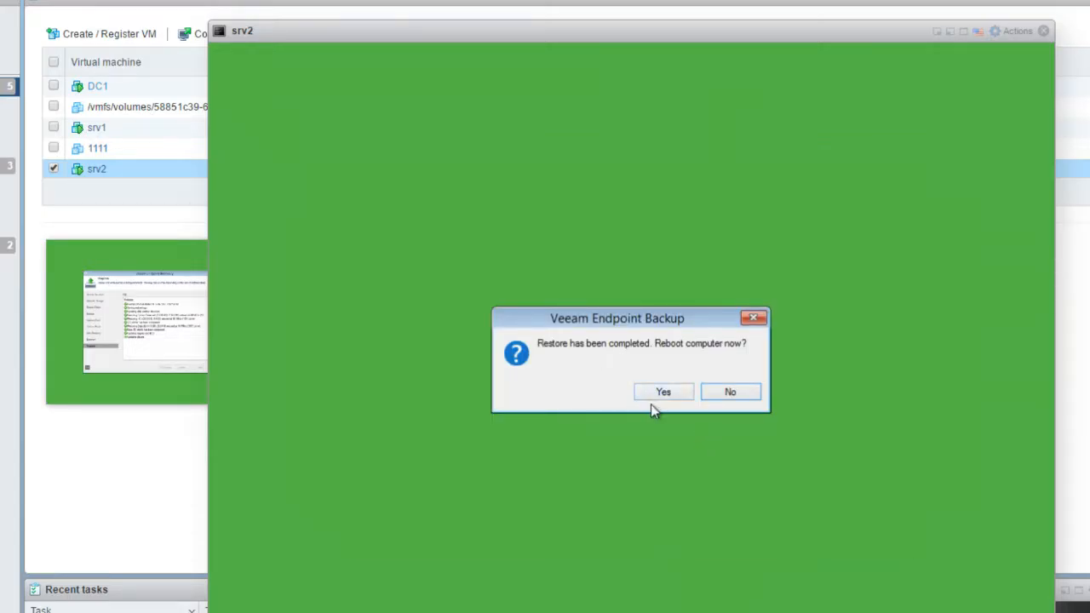
pyautogui.click(653, 395)
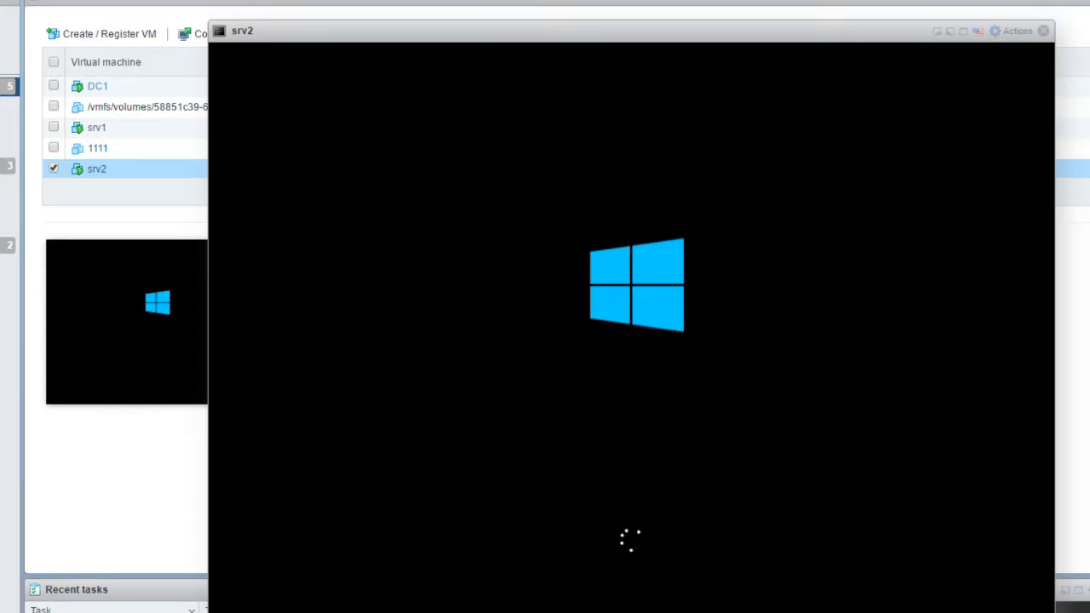
pyautogui.moveTo(732, 37); pyautogui.dragTo(742, 0)
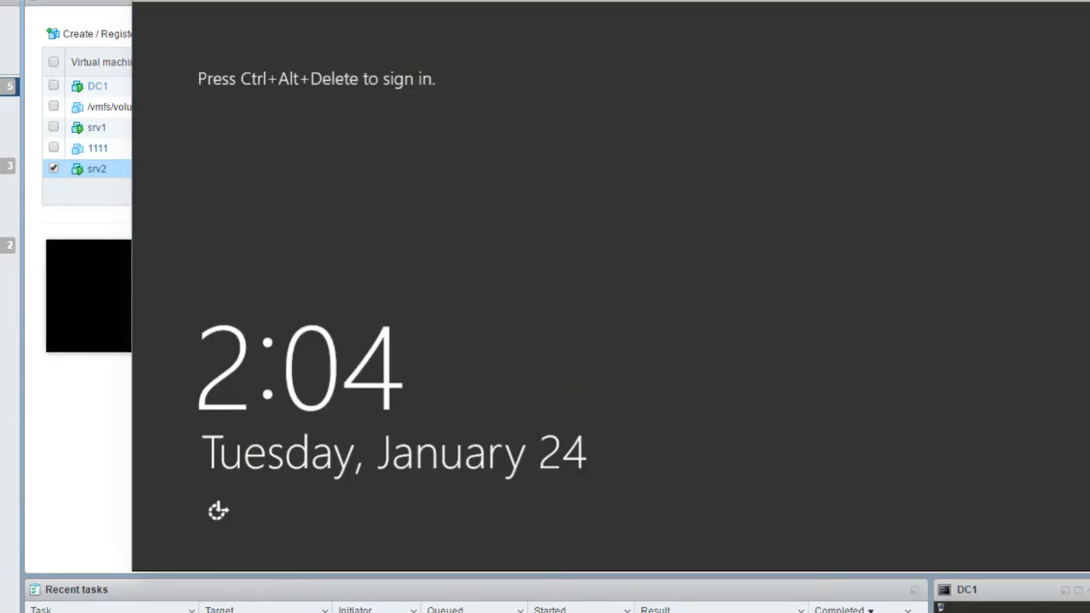
# Send Ctrl-Alt-Delete to srv2 through Guest OS > Send keys and sign in with the account password
pyautogui.click(155, 5)
pyautogui.moveTo(264, 150)
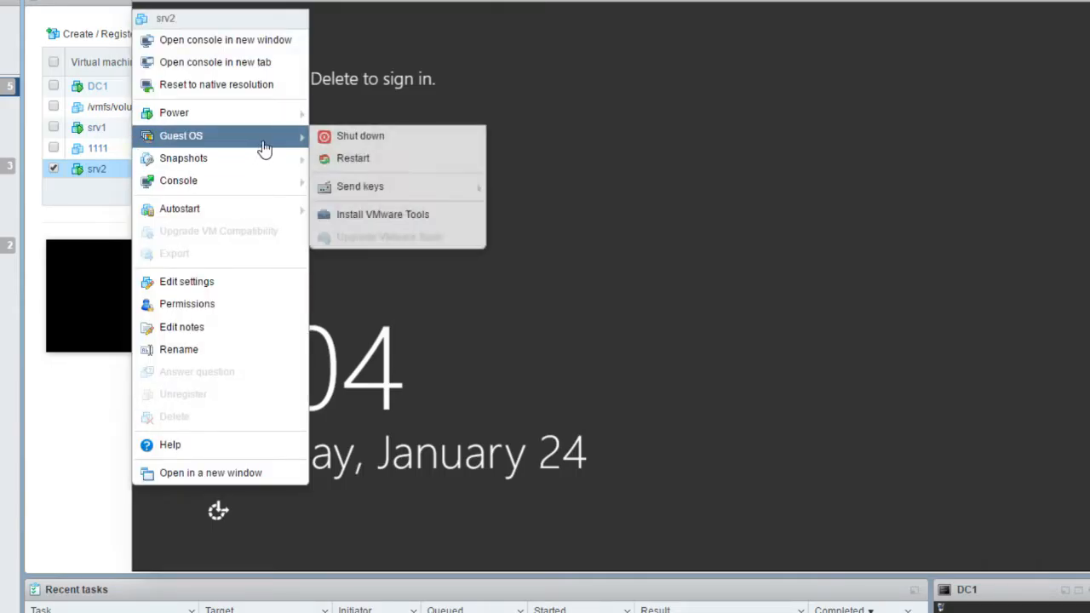
pyautogui.moveTo(381, 192)
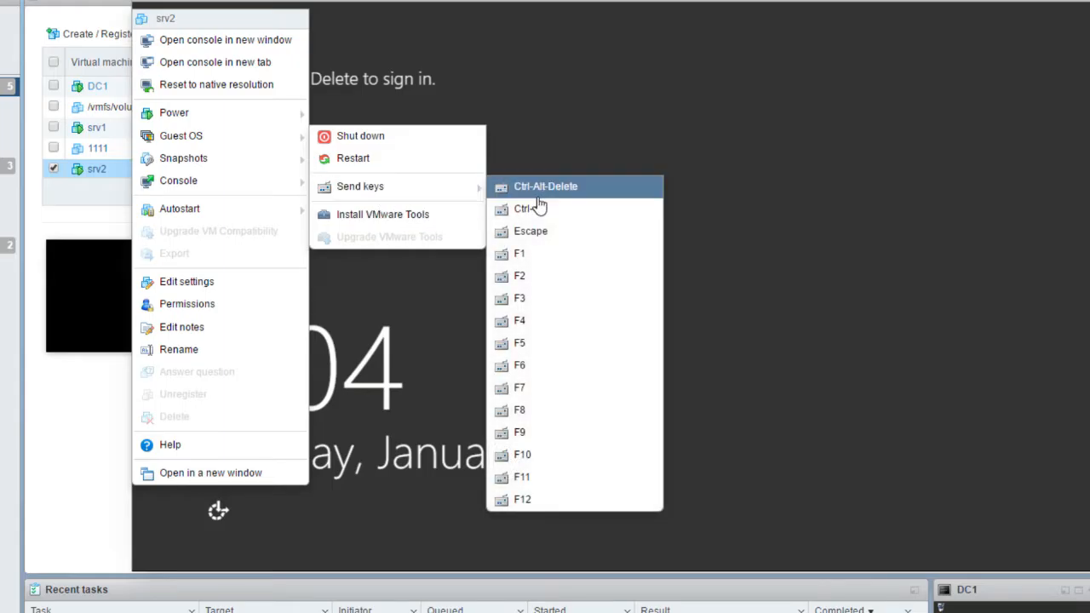
pyautogui.click(548, 198)
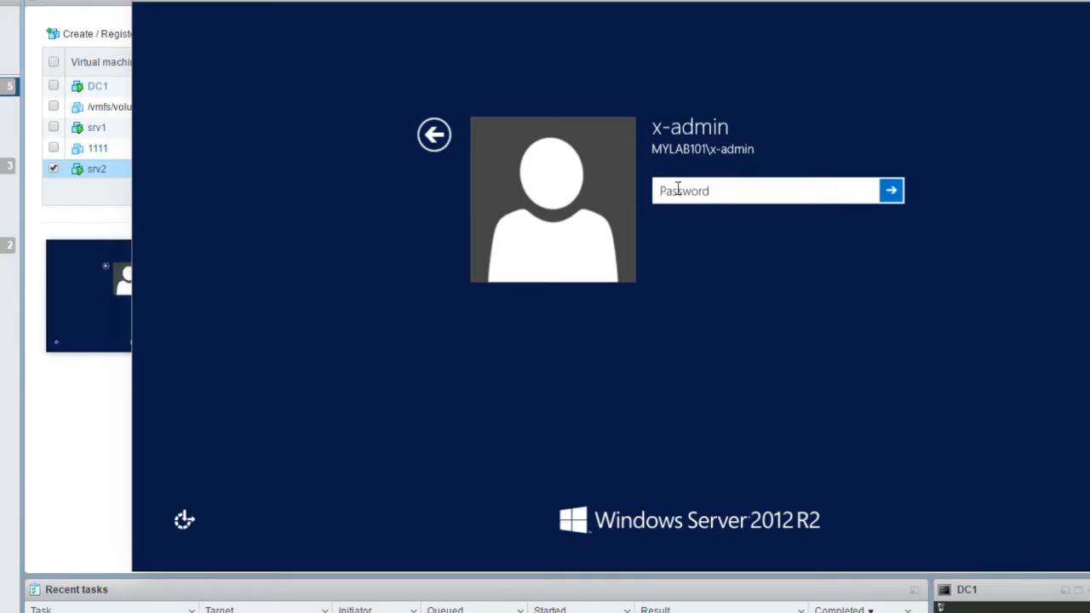
pyautogui.write('••••••••')
pyautogui.press('Return')
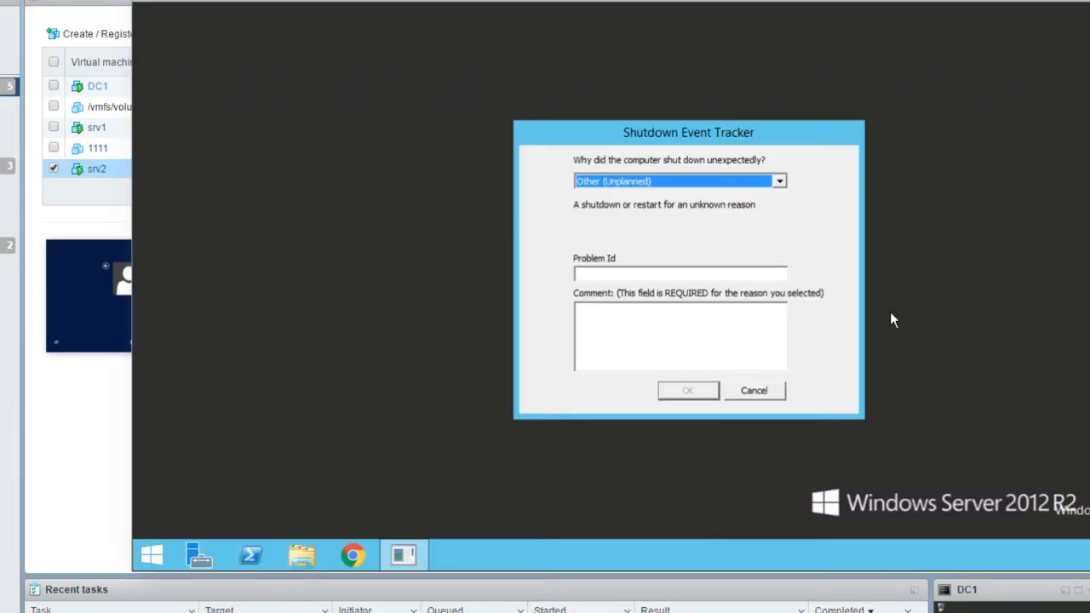
# Dismiss Shutdown Event Tracker with the reason 'System Failure: Unexpected'
pyautogui.click(650, 182)
pyautogui.click(652, 212)
pyautogui.click(688, 390)
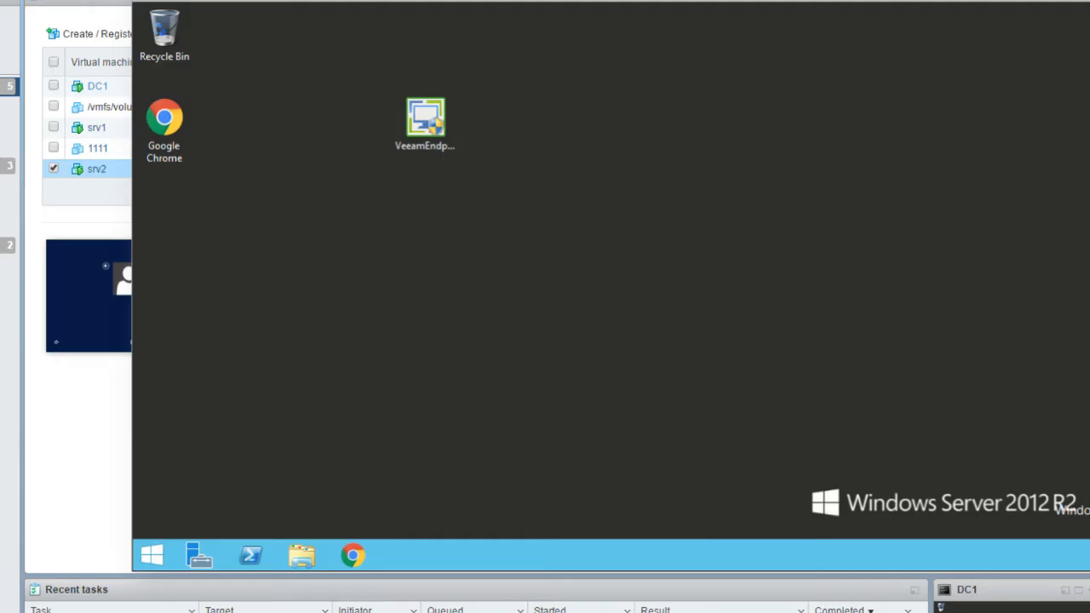
# In File Explorer's This PC view, check the sizes of Local Disk (C:) and Data (E:)
pyautogui.click(300, 555)
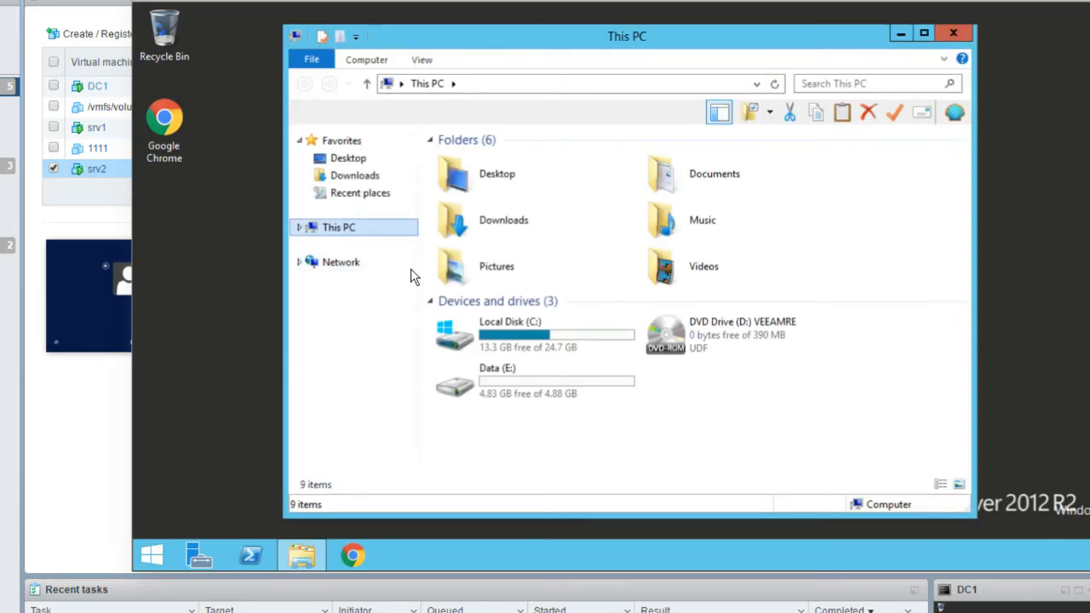
pyautogui.click(536, 388)
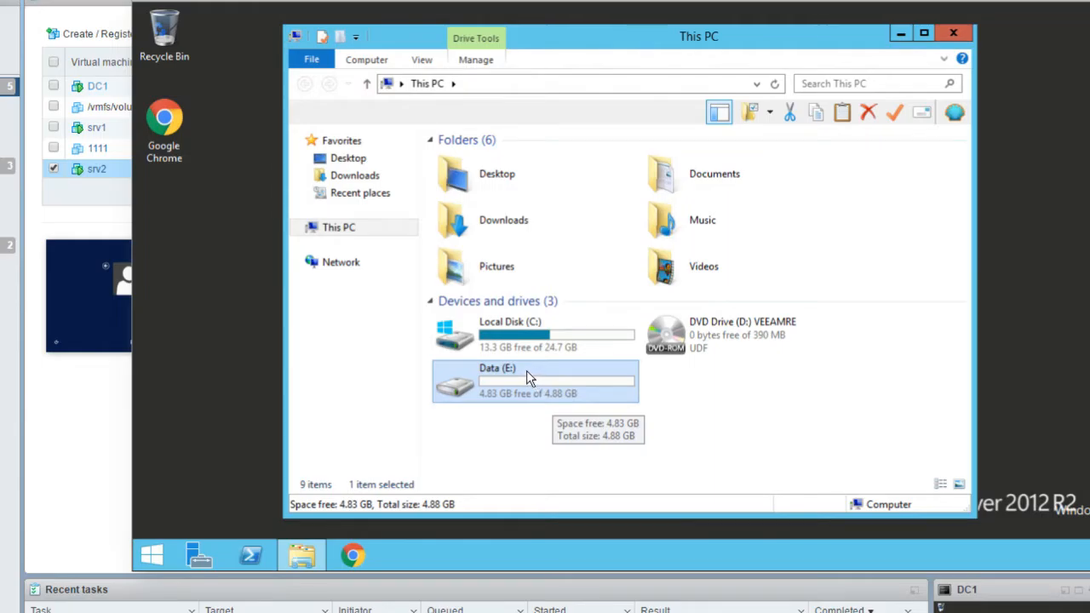
pyautogui.click(509, 351)
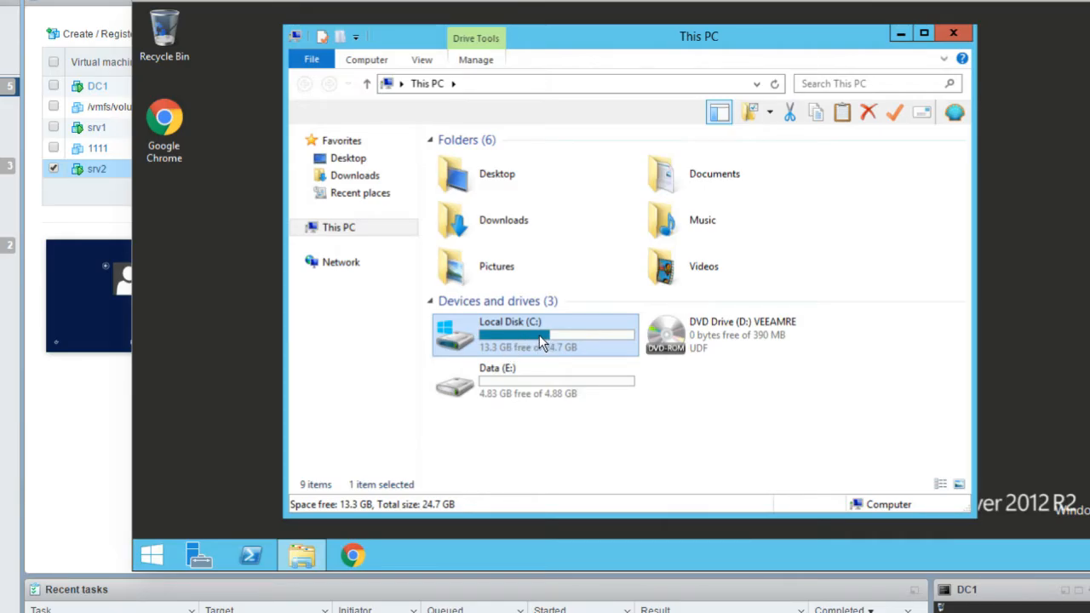
pyautogui.doubleClick(524, 343)
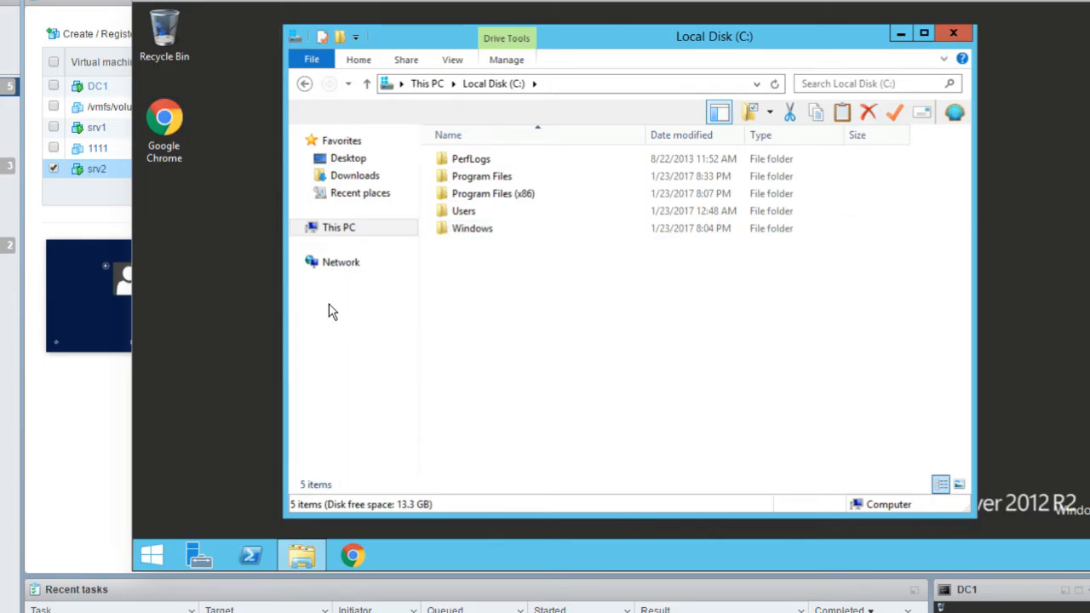
pyautogui.click(344, 228)
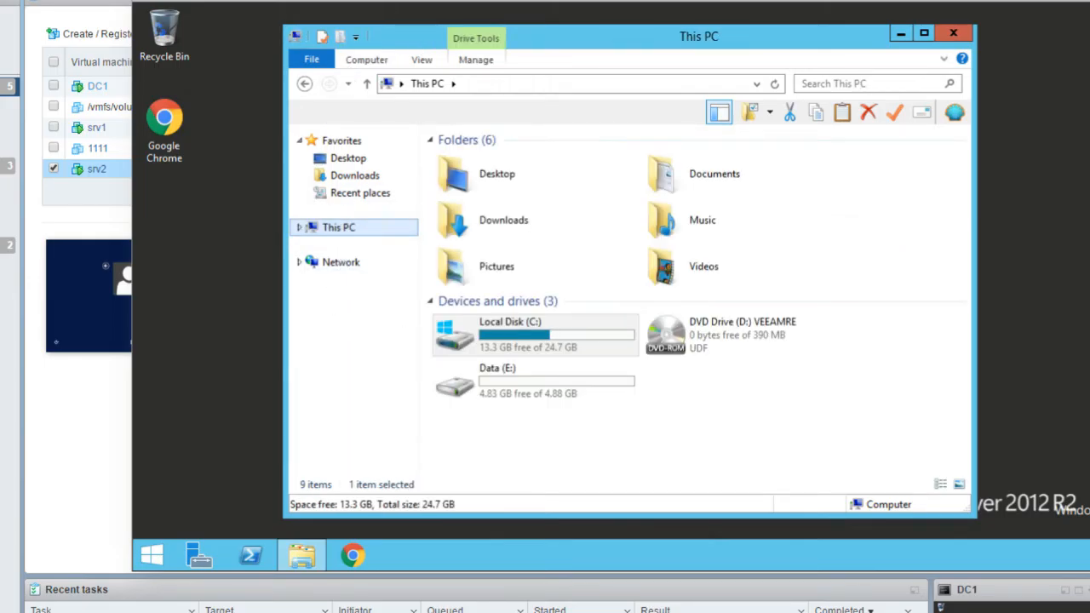
pyautogui.moveTo(415, 36); pyautogui.dragTo(691, 74)
pyautogui.moveTo(421, 132); pyautogui.dragTo(284, 209)
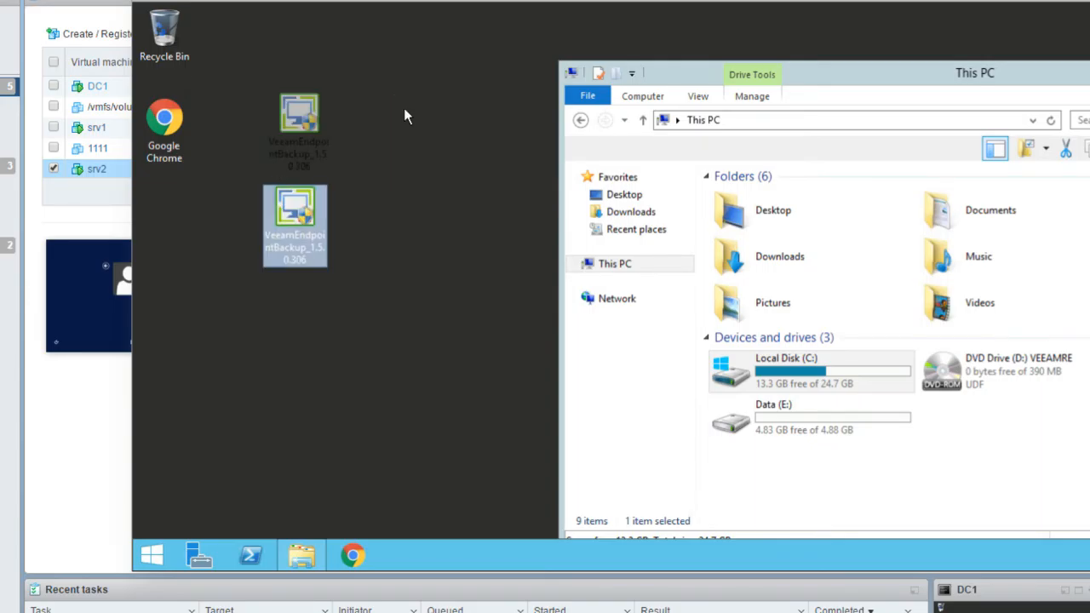
# Open Data (E:)\keepass and confirm NewDatabase.kdbx and NewDatabase.key are present
pyautogui.doubleClick(769, 422)
pyautogui.doubleClick(753, 199)
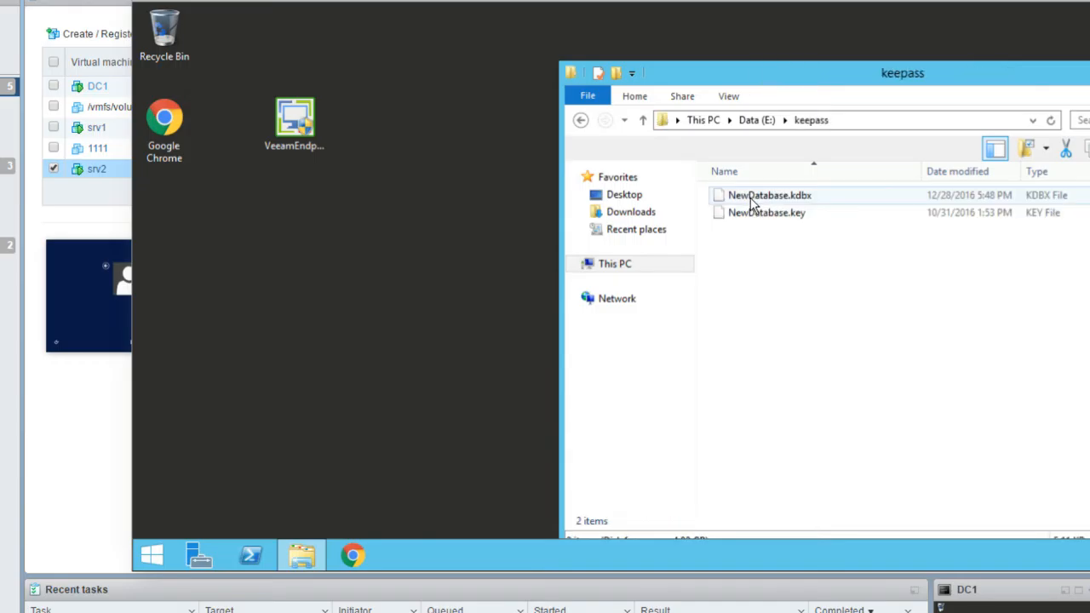
pyautogui.click(757, 213)
pyautogui.click(759, 196)
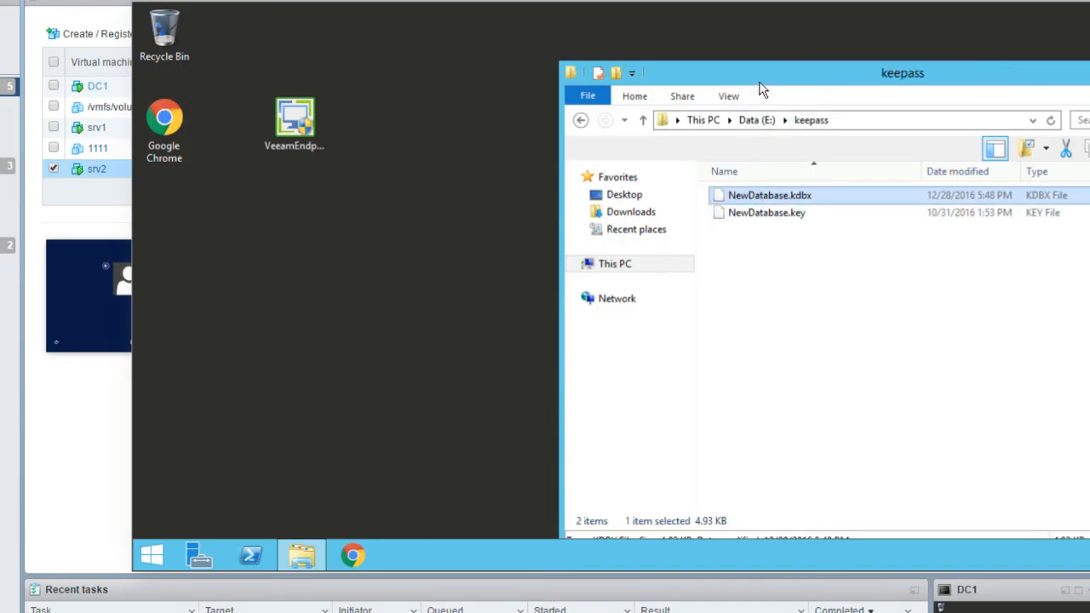
pyautogui.moveTo(728, 74); pyautogui.dragTo(517, 48)
pyautogui.click(577, 194)
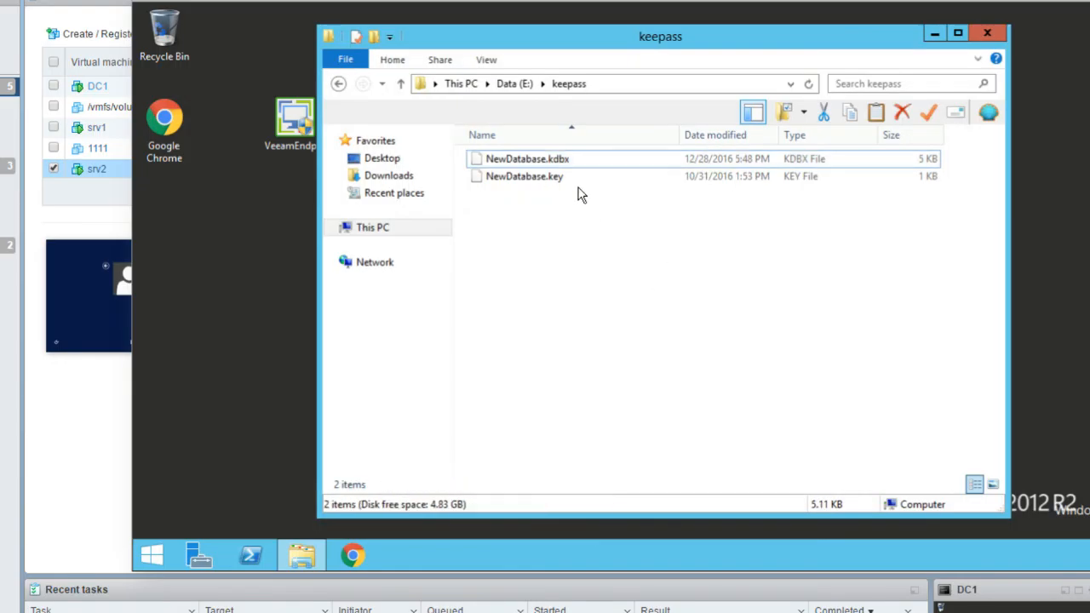